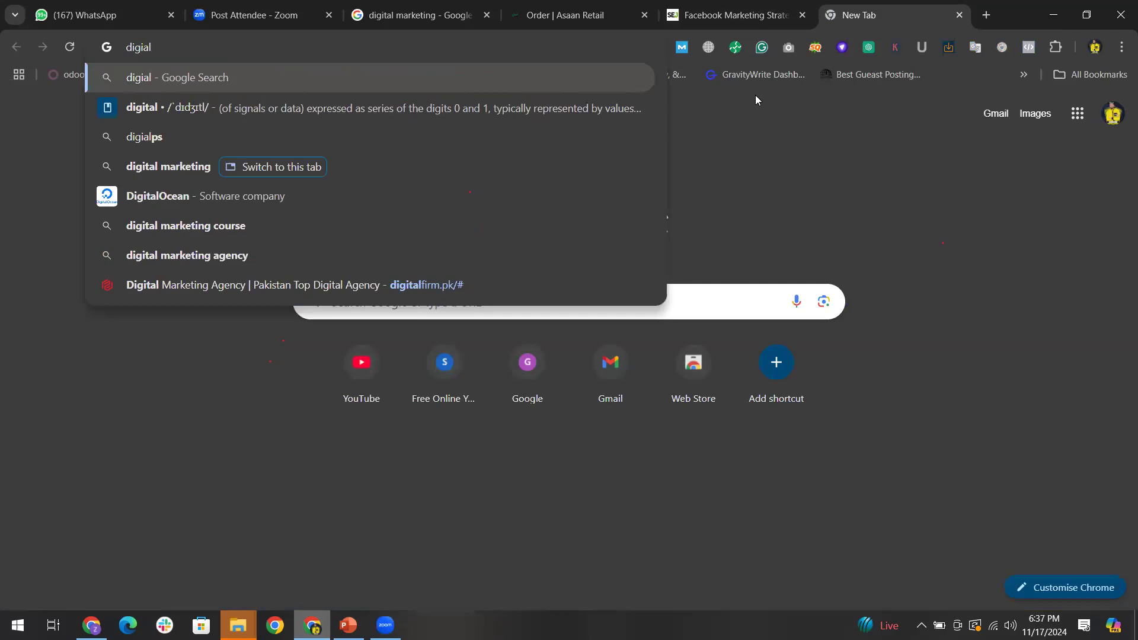
Step: Search Google for "digial marketing" and open the sponsored Amazon.com result in a new tab
key("Return")
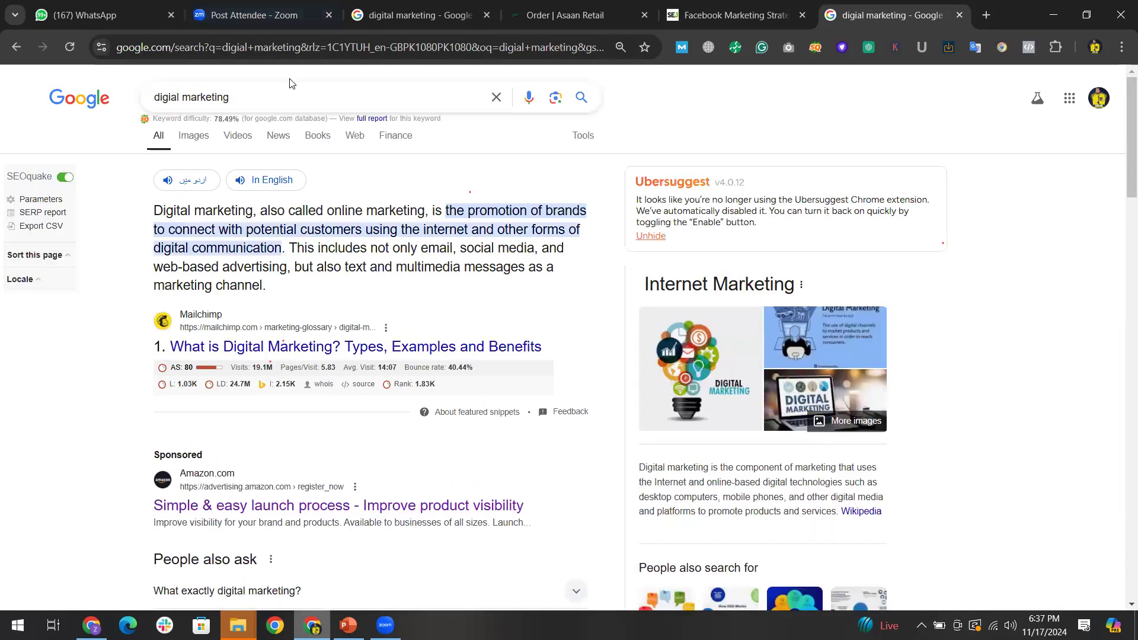
scroll(148, 344, "down", 3)
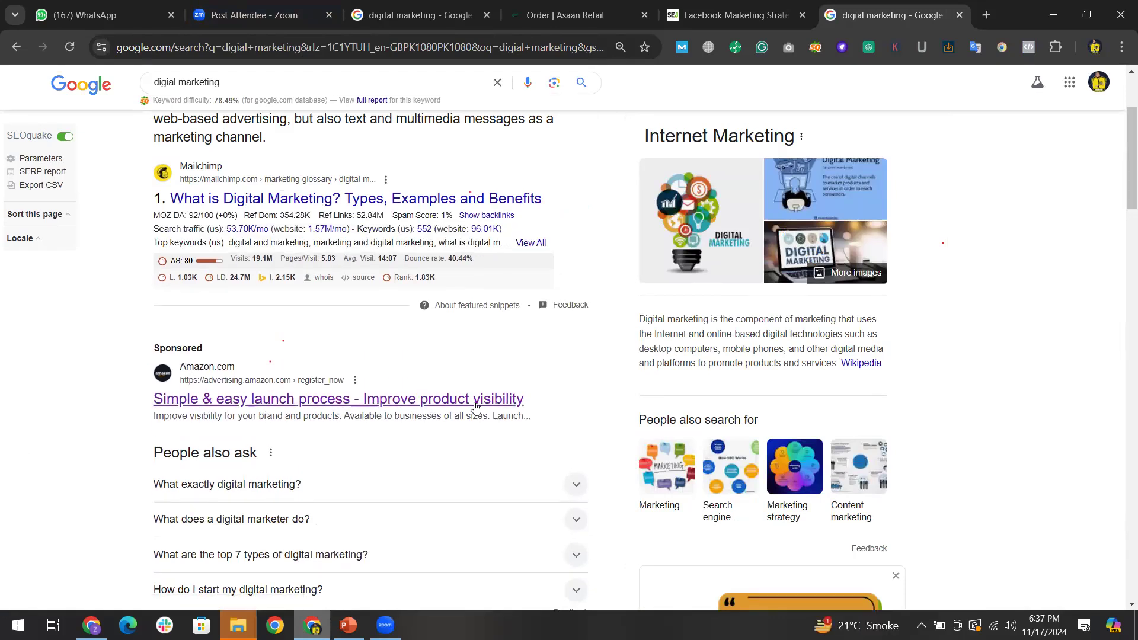
right_click(316, 415)
left_click(397, 200)
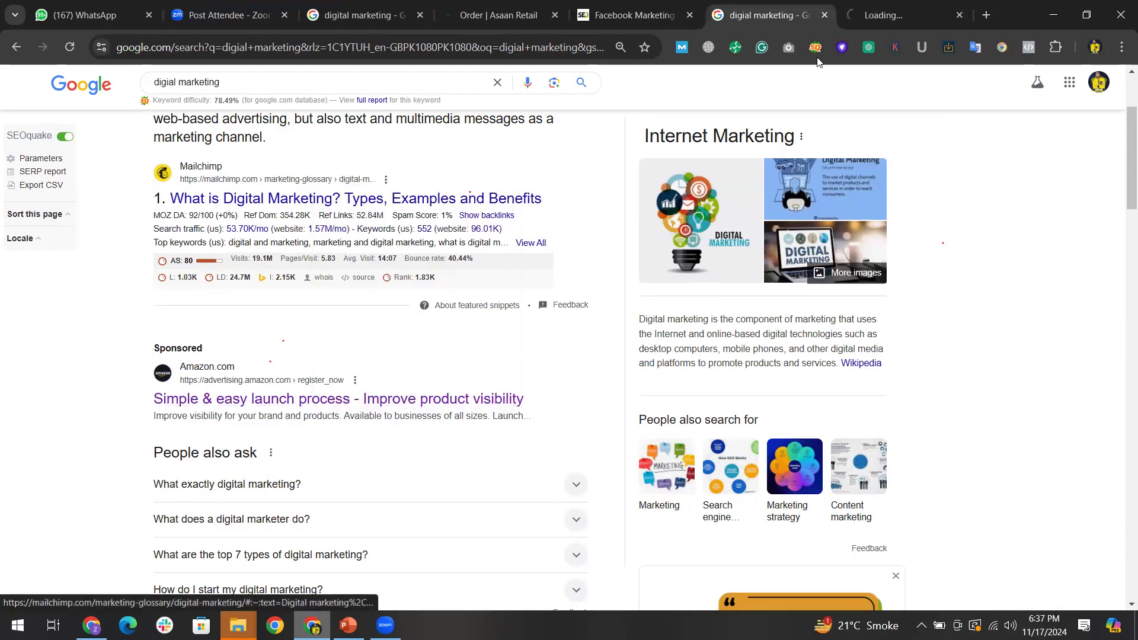
left_click(903, 13)
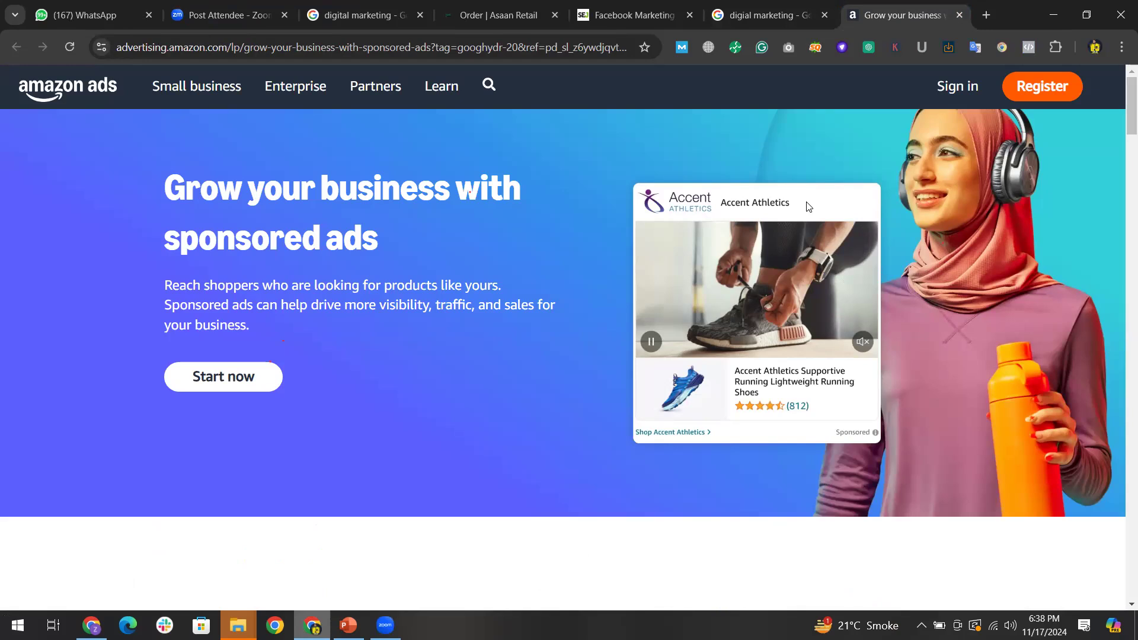
Step: Start the Amazon Ads registration and look through the country choices for sponsored ads
left_click(214, 378)
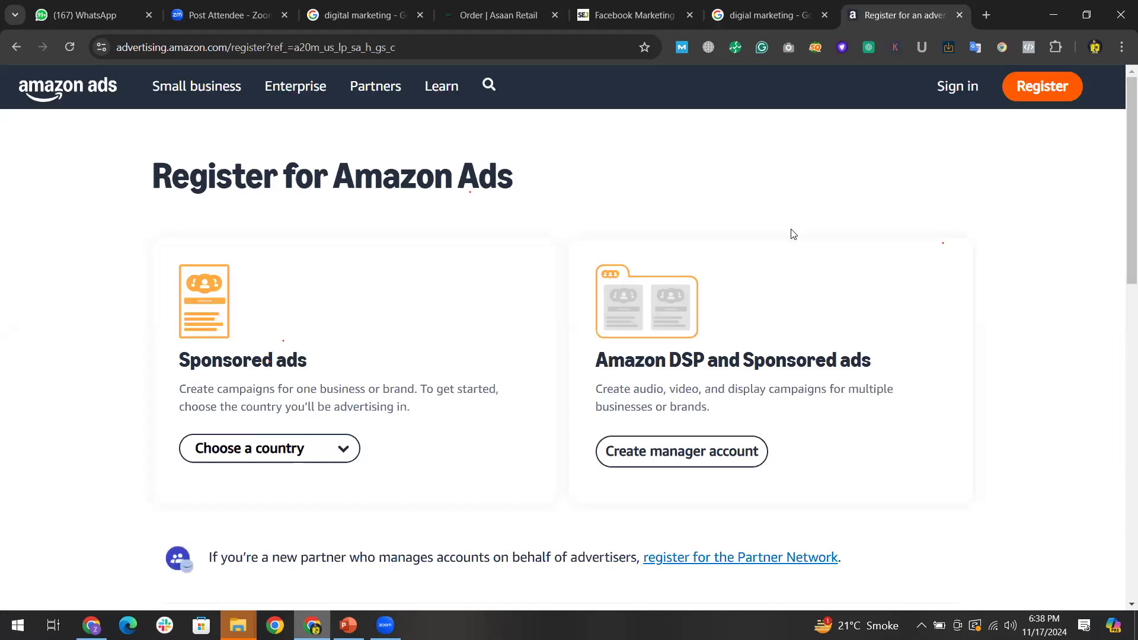
left_click(259, 448)
scroll(253, 289, "down", 2)
scroll(236, 376, "down", 2)
scroll(251, 160, "up", 3)
scroll(274, 394, "down", 5)
scroll(355, 379, "up", 5)
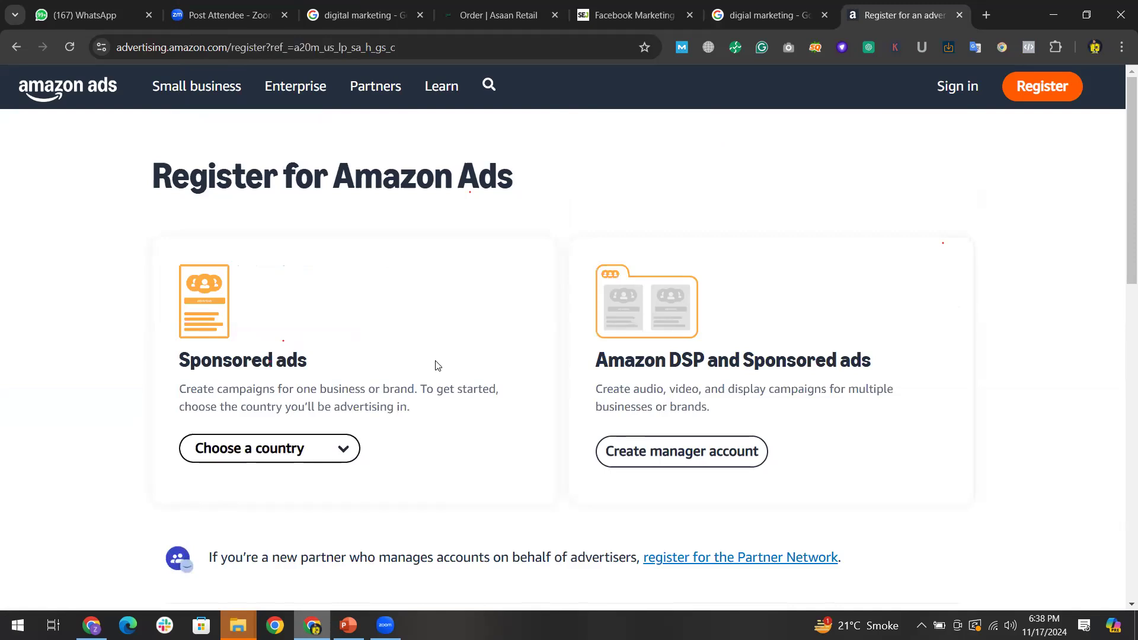
Step: Return to the sponsored ads landing page, review it, and reopen the Amazon Ads registration page
key("alt+Left")
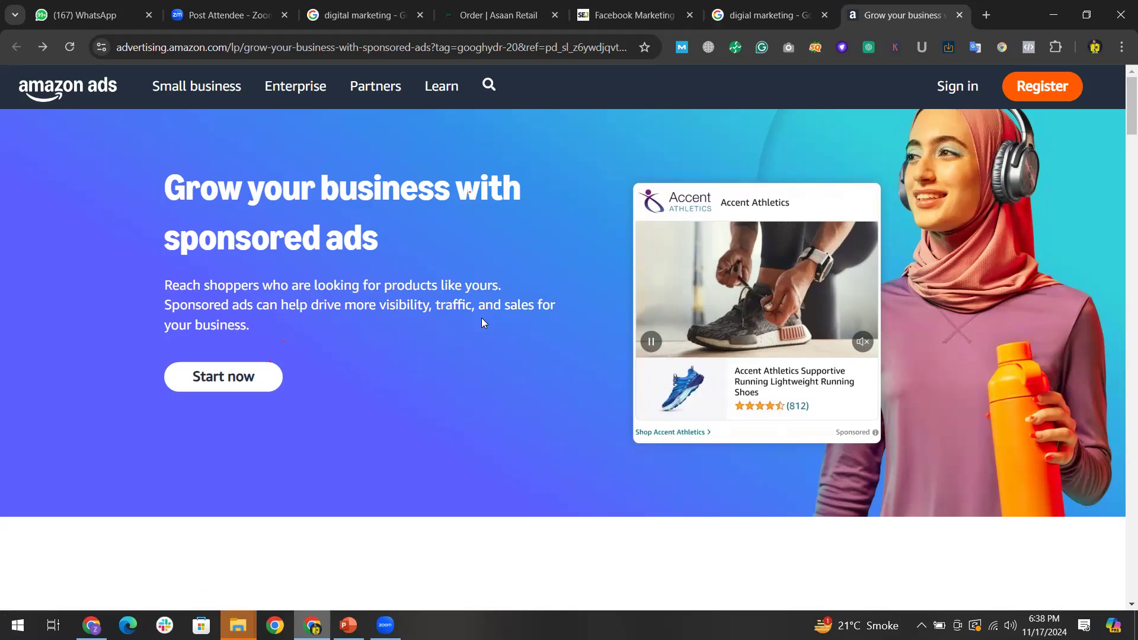
scroll(438, 453, "down", 2)
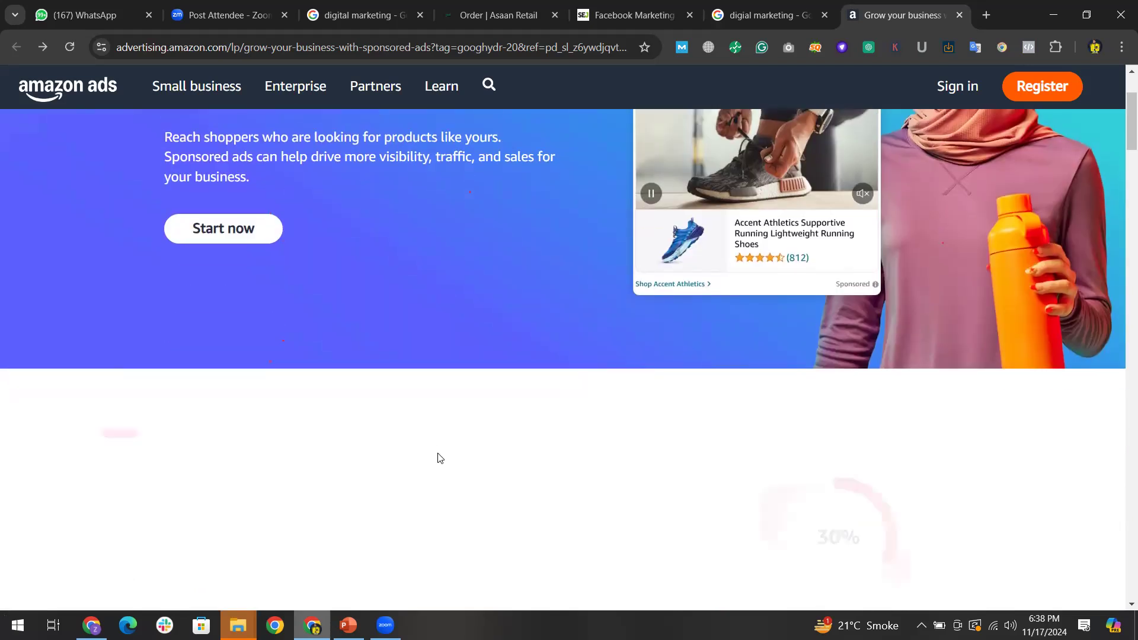
scroll(437, 453, "up", 2)
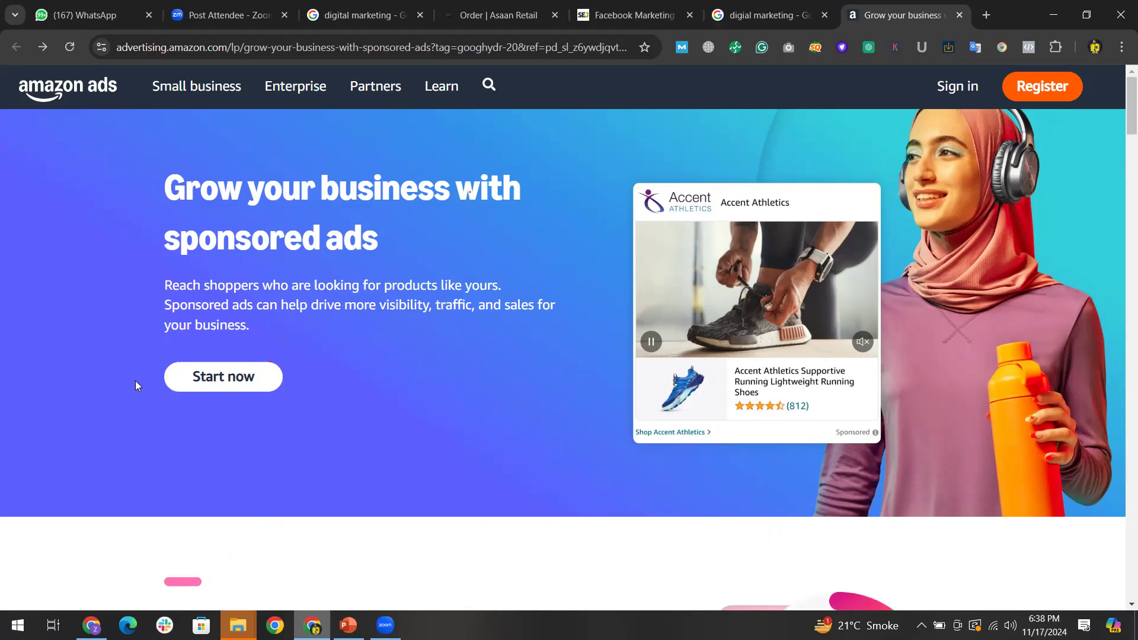
left_click(1025, 99)
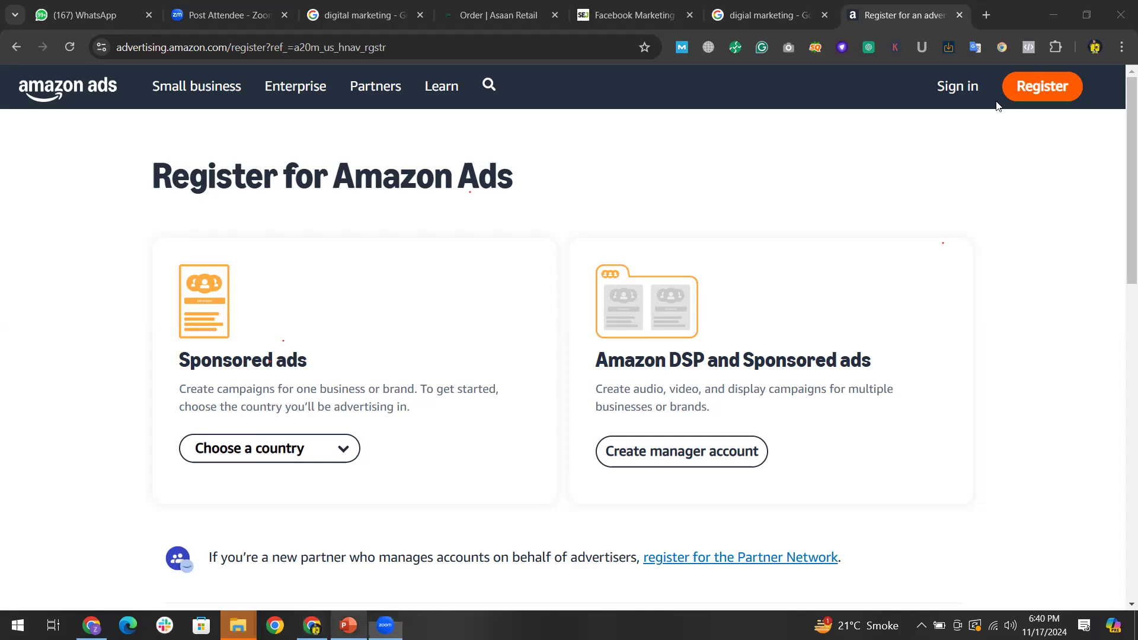
Step: Open the Facebook home page in a new browser tab
left_click(986, 15)
type("fa")
key("Return")
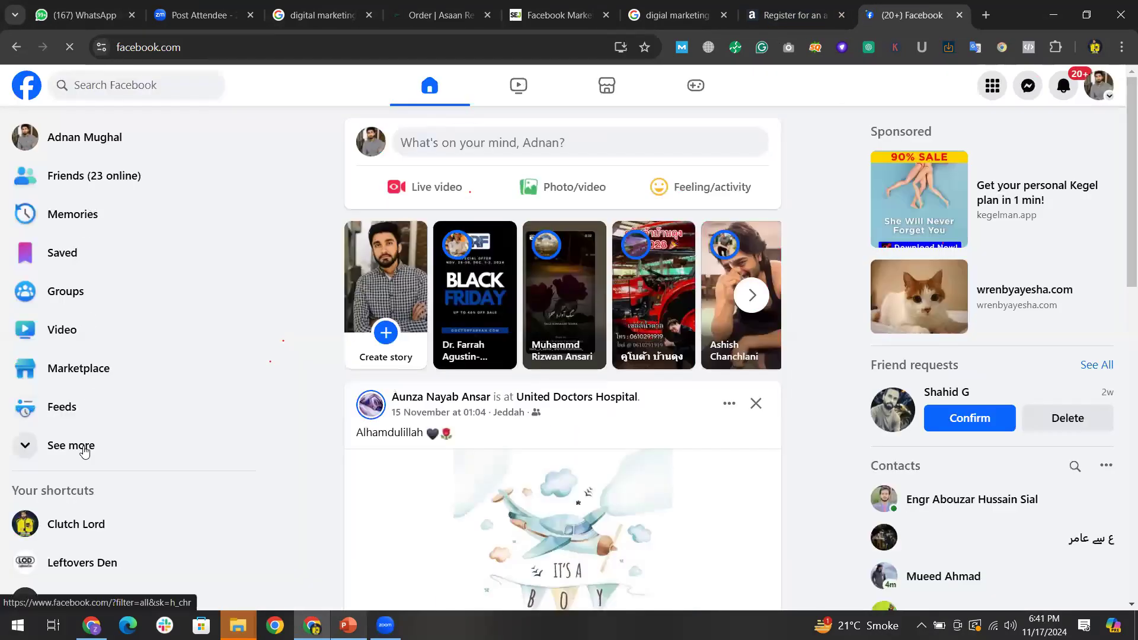
scroll(83, 368, "down", 4)
scroll(107, 380, "up", 4)
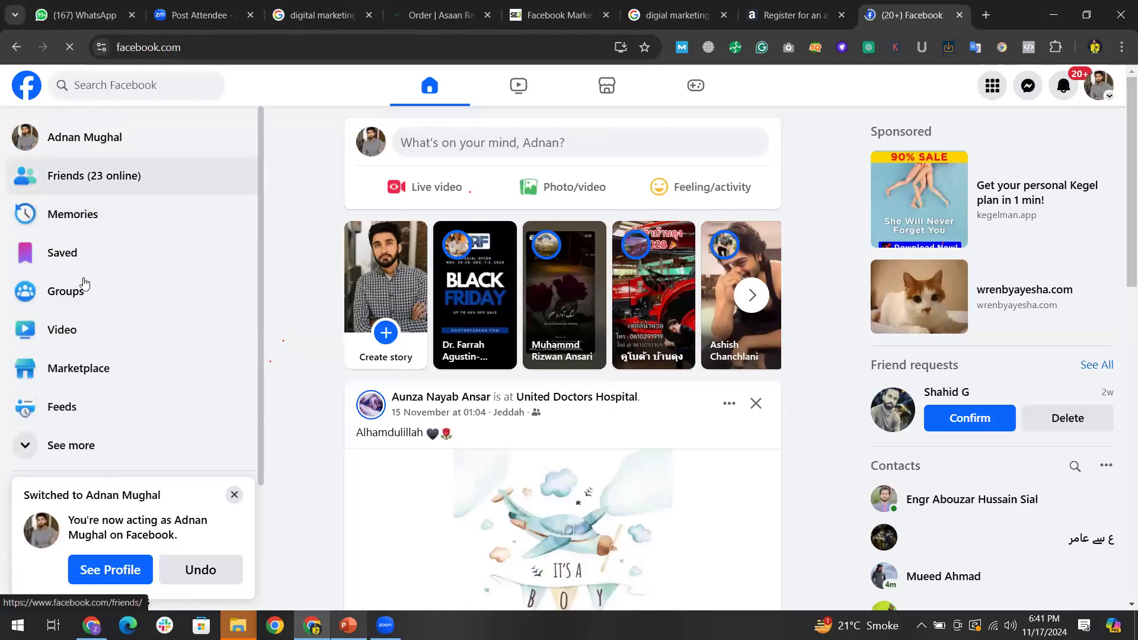
Step: Open Facebook Marketplace, dismiss the profile switch notice, and browse the product categories
left_click(89, 375)
scroll(118, 320, "down", 4)
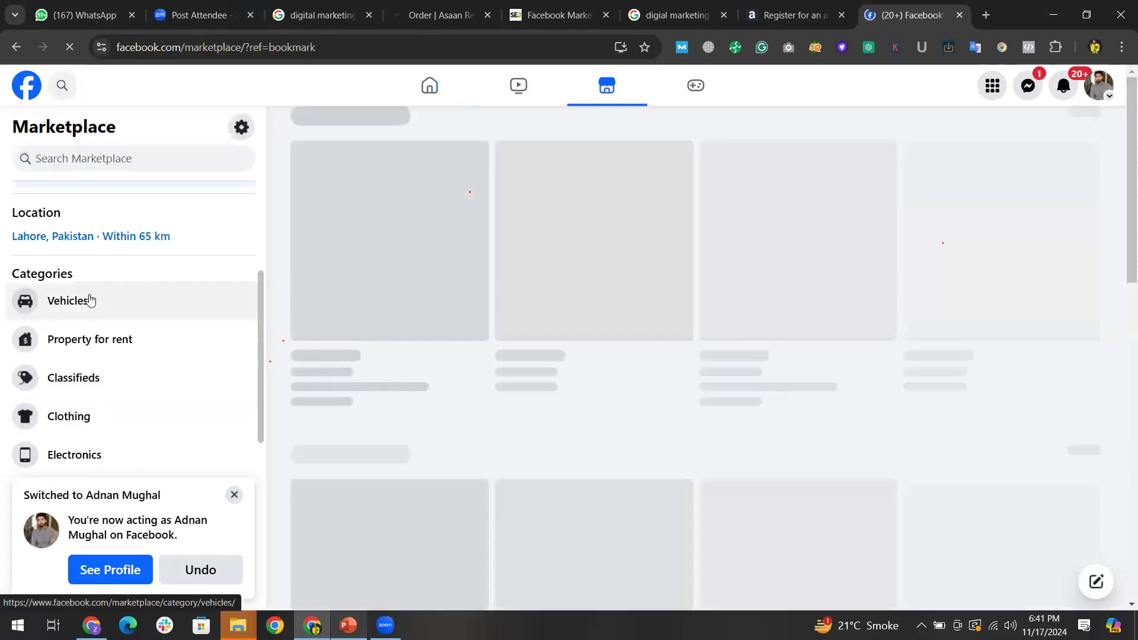
scroll(122, 356, "down", 4)
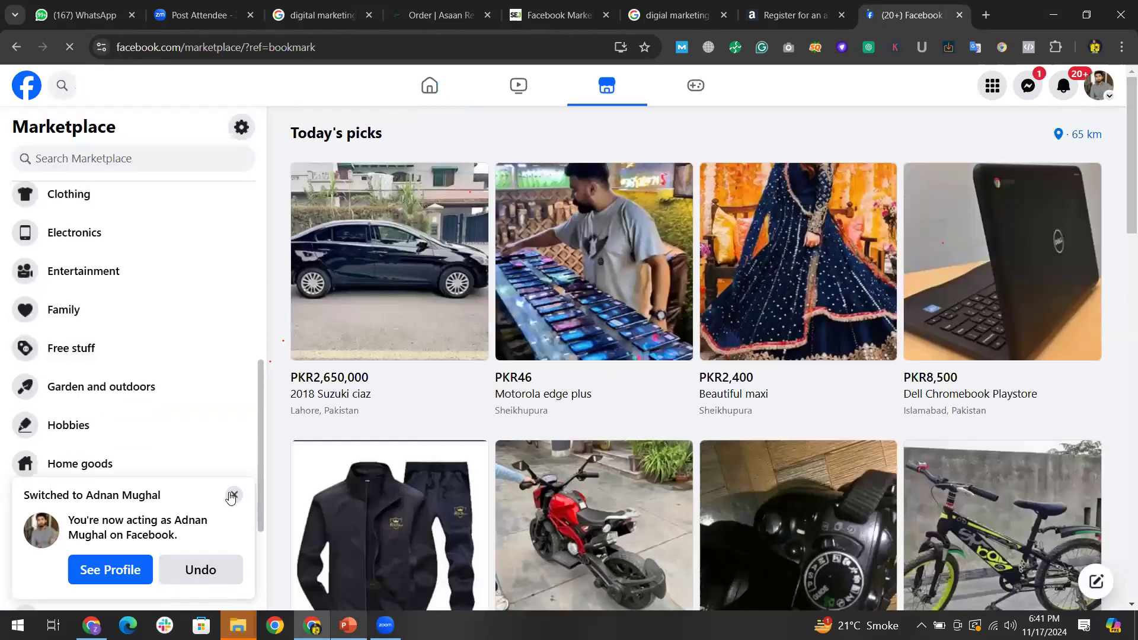
left_click(234, 494)
scroll(132, 386, "down", 3)
scroll(123, 462, "up", 10)
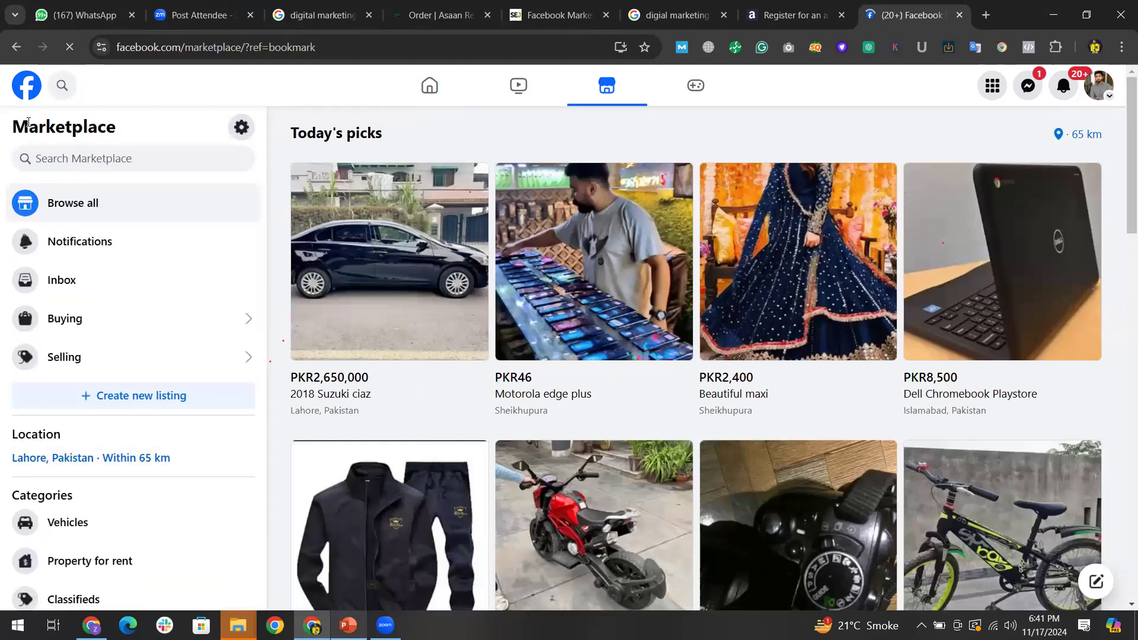
Step: Return to the Facebook home page, expand its full list of shortcuts, and open Meta Business Suite
left_click(18, 49)
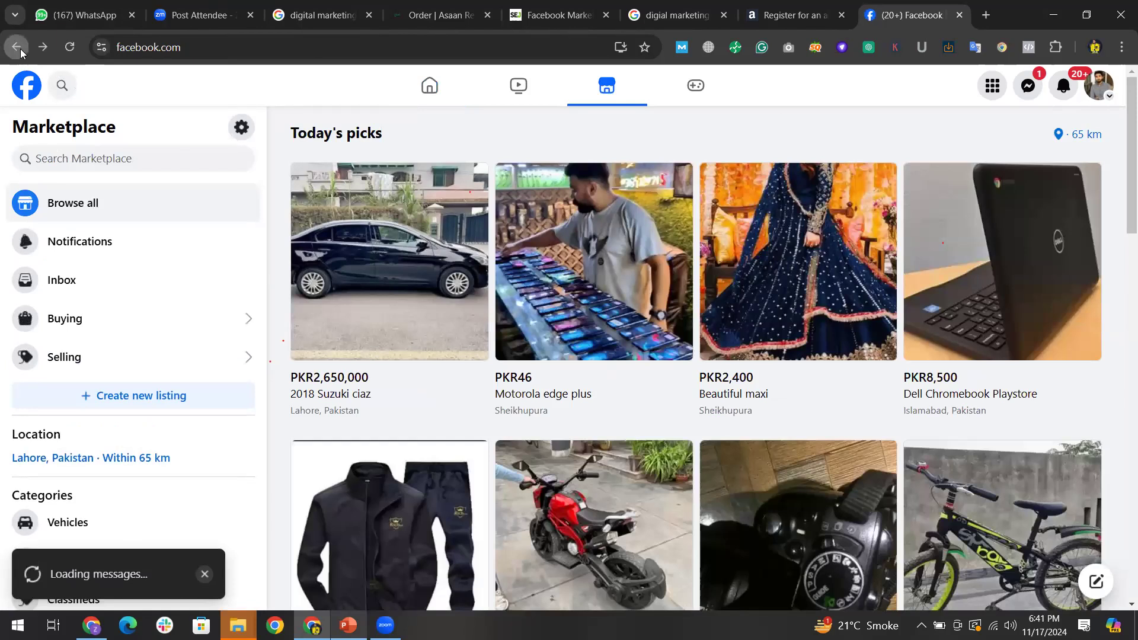
scroll(69, 279, "down", 3)
left_click(69, 278)
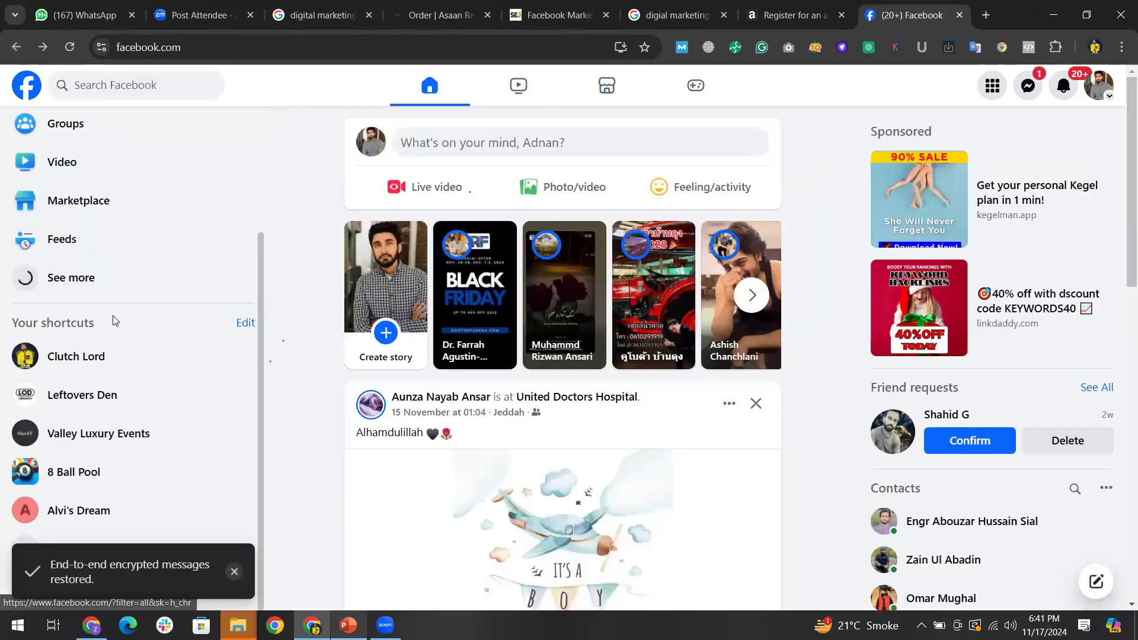
scroll(112, 333, "down", 8)
scroll(117, 348, "up", 3)
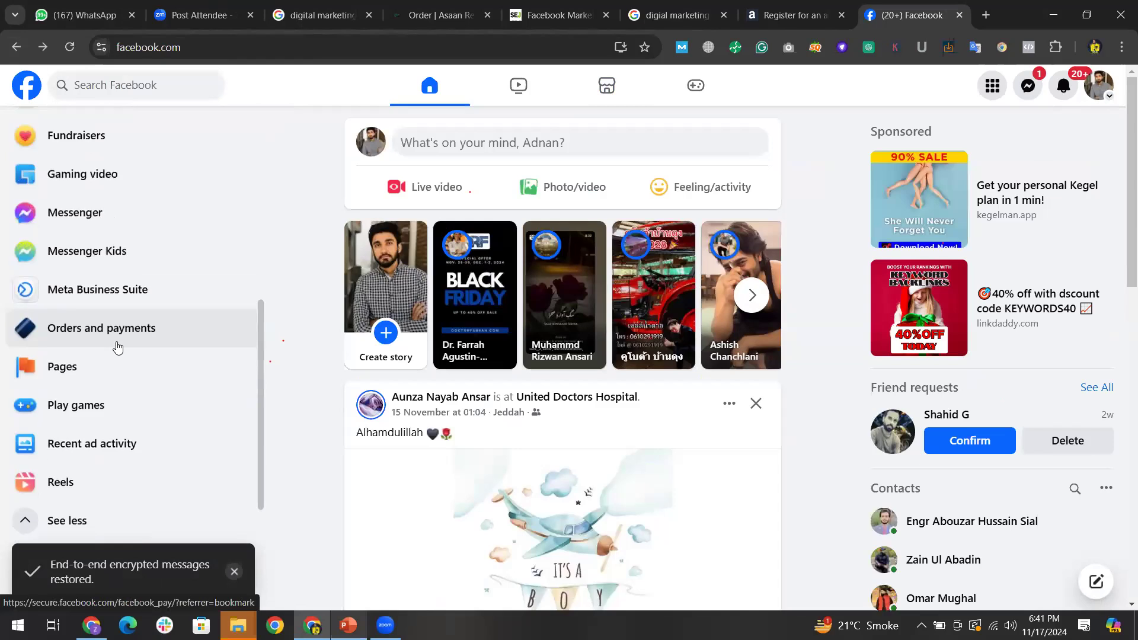
left_click(215, 296)
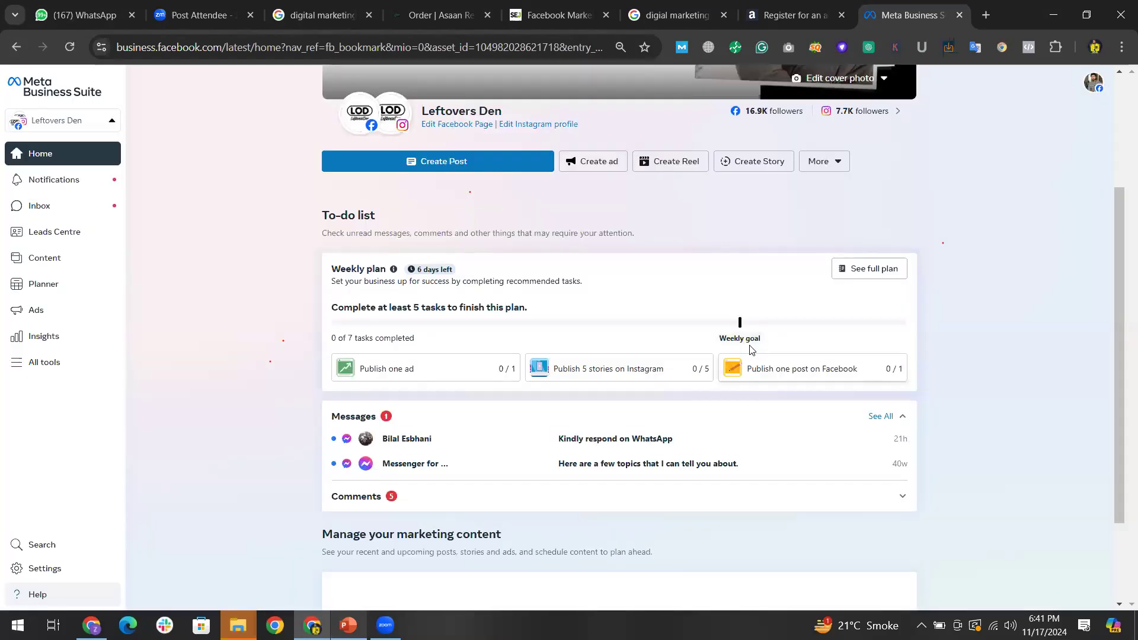
Step: Switch Meta Business Suite to the Clutch Lord page and open its Ads section
left_click(77, 121)
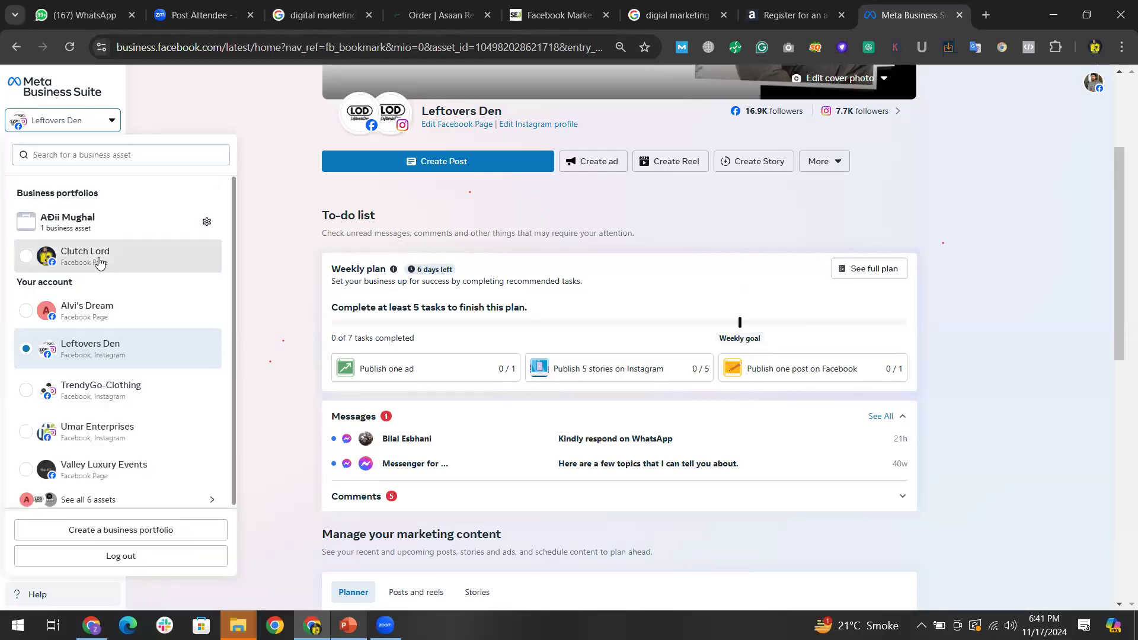
left_click(197, 243)
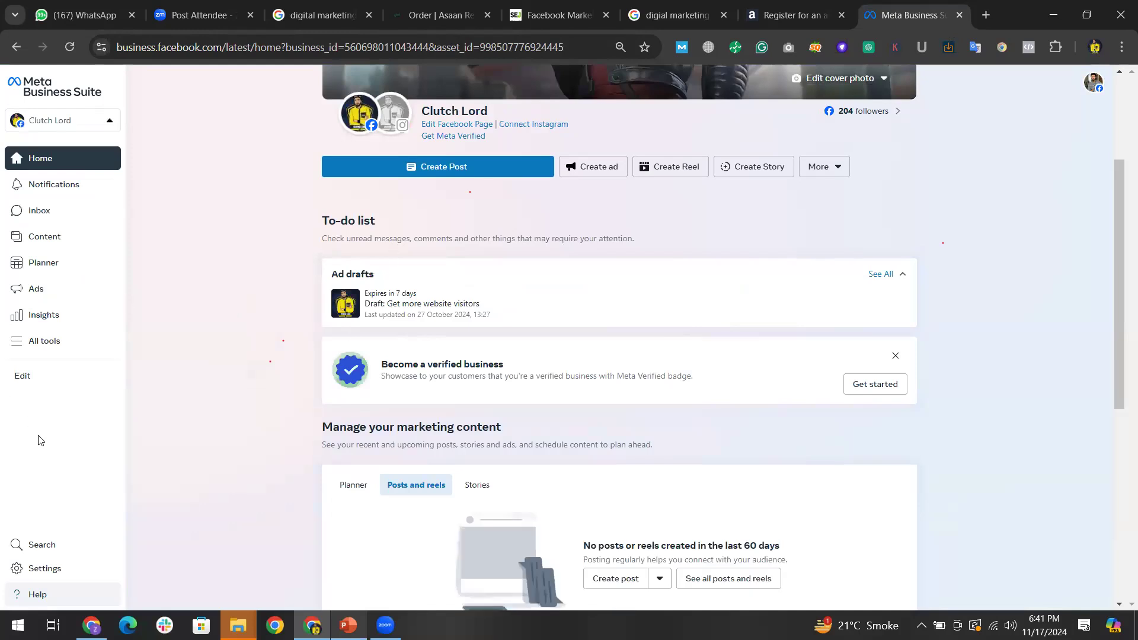
left_click(43, 345)
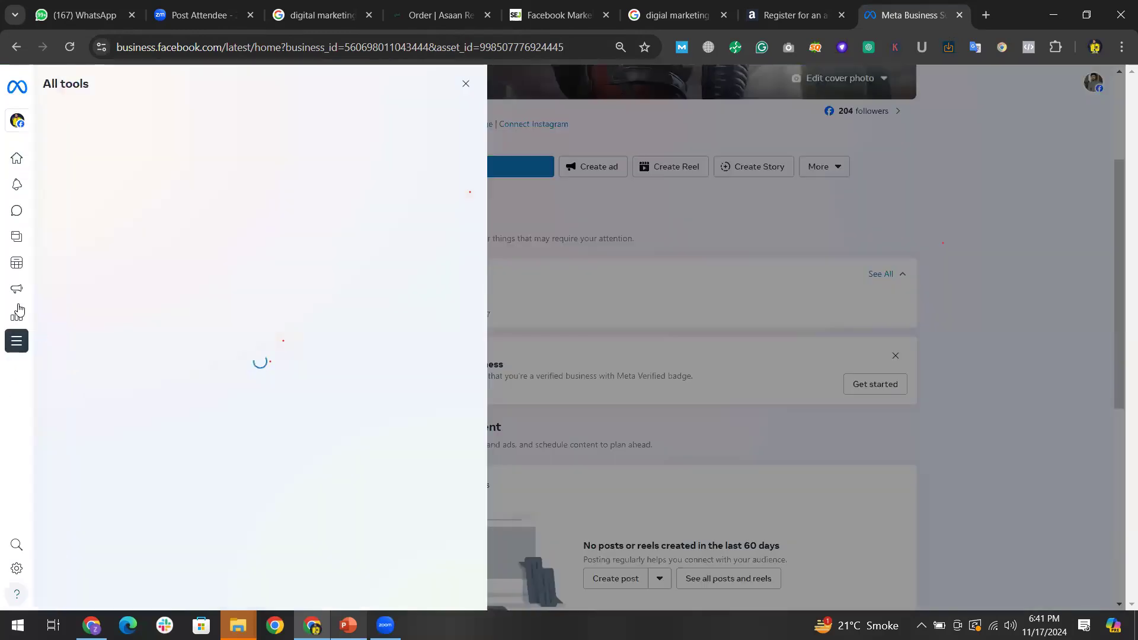
left_click(33, 288)
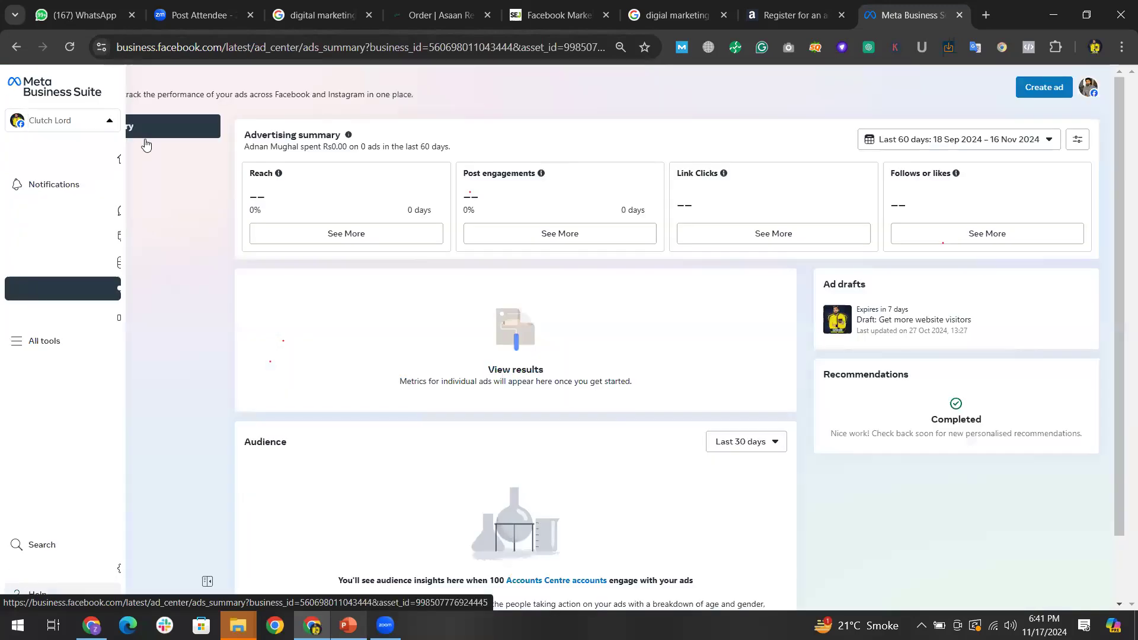
left_click(136, 151)
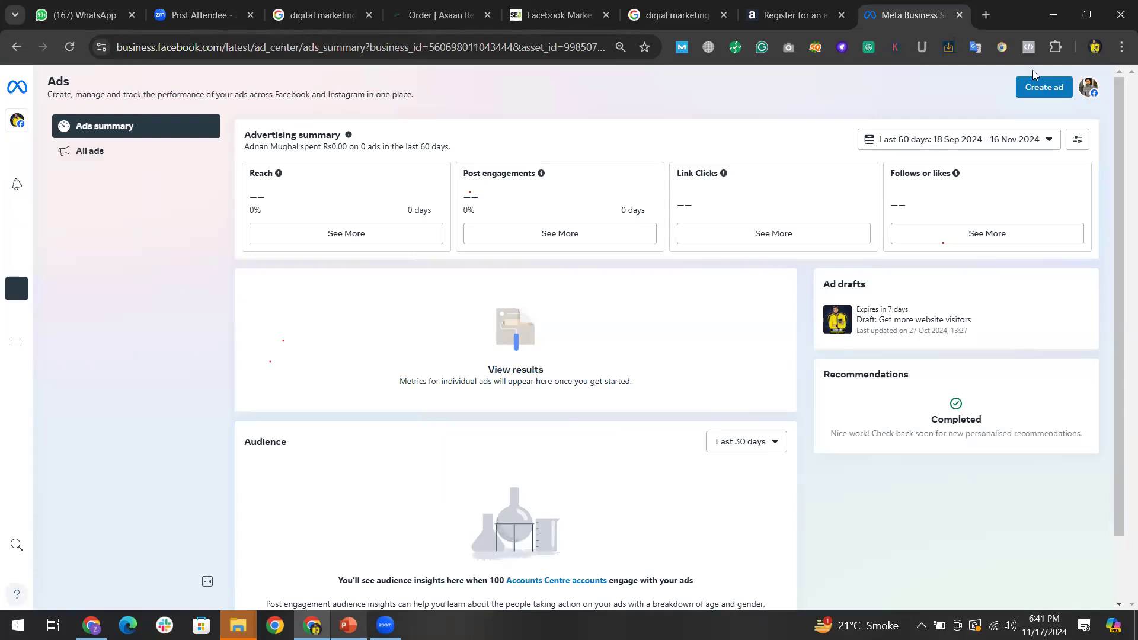
Step: Create an ad with the Boost Facebook content goal, using the post published on 12 May 2021
left_click(1036, 92)
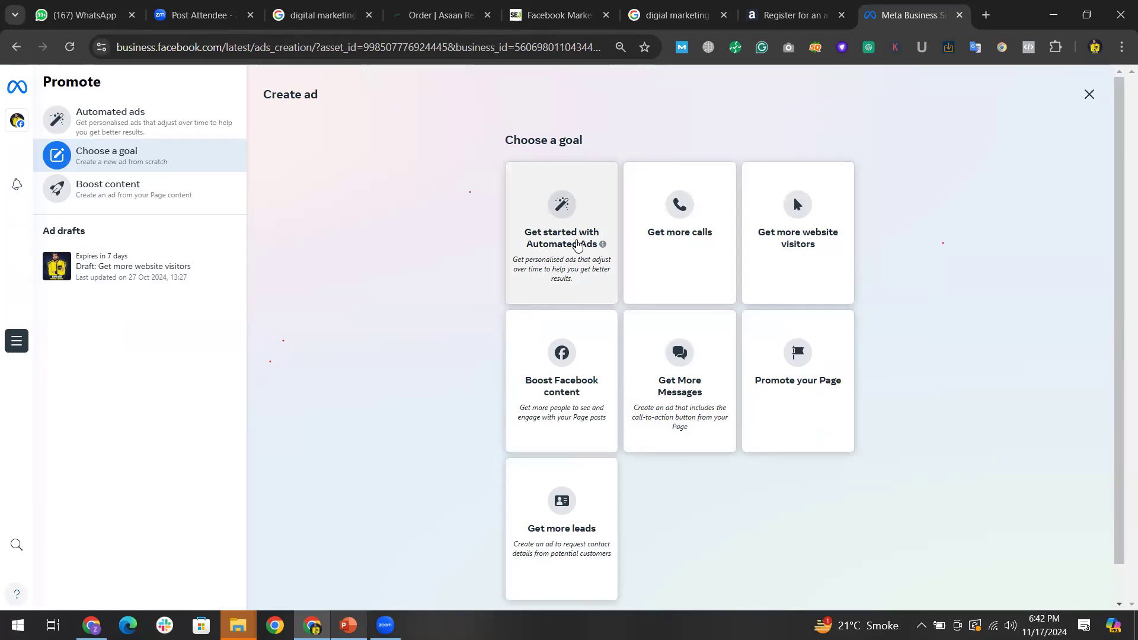
left_click(592, 346)
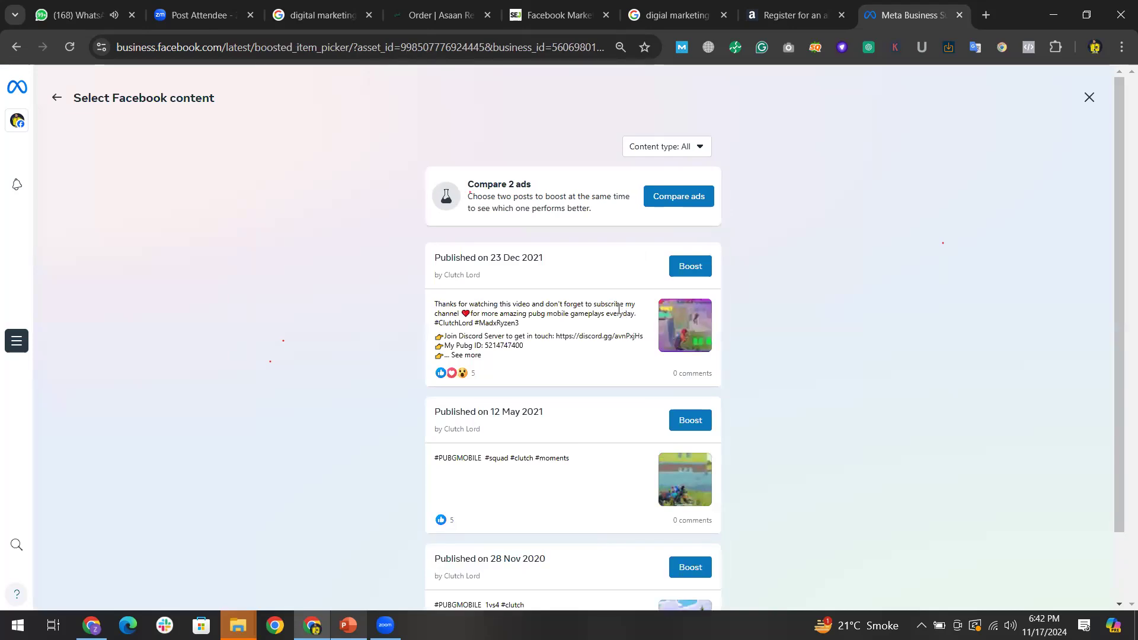
scroll(693, 416, "down", 2)
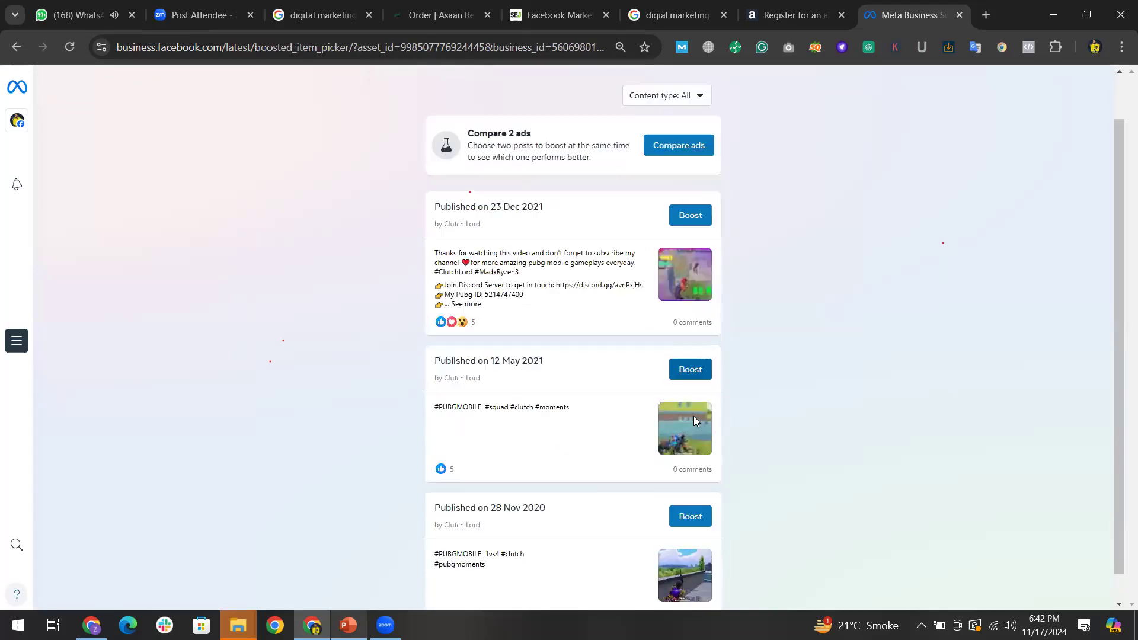
scroll(675, 170, "up", 2)
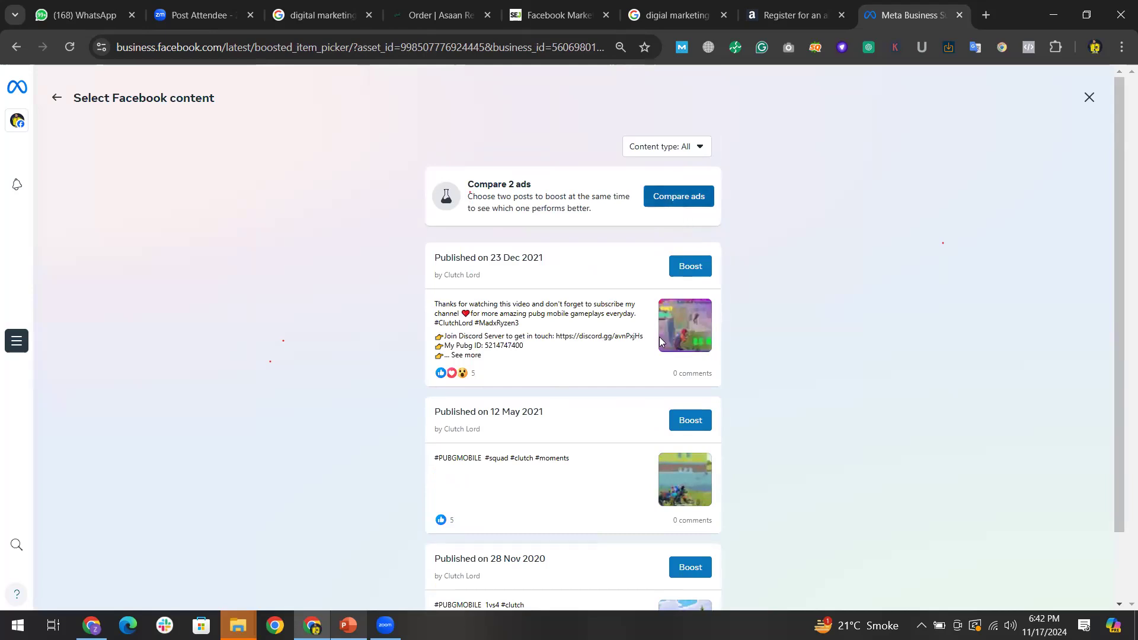
scroll(680, 213, "down", 1)
left_click(682, 343)
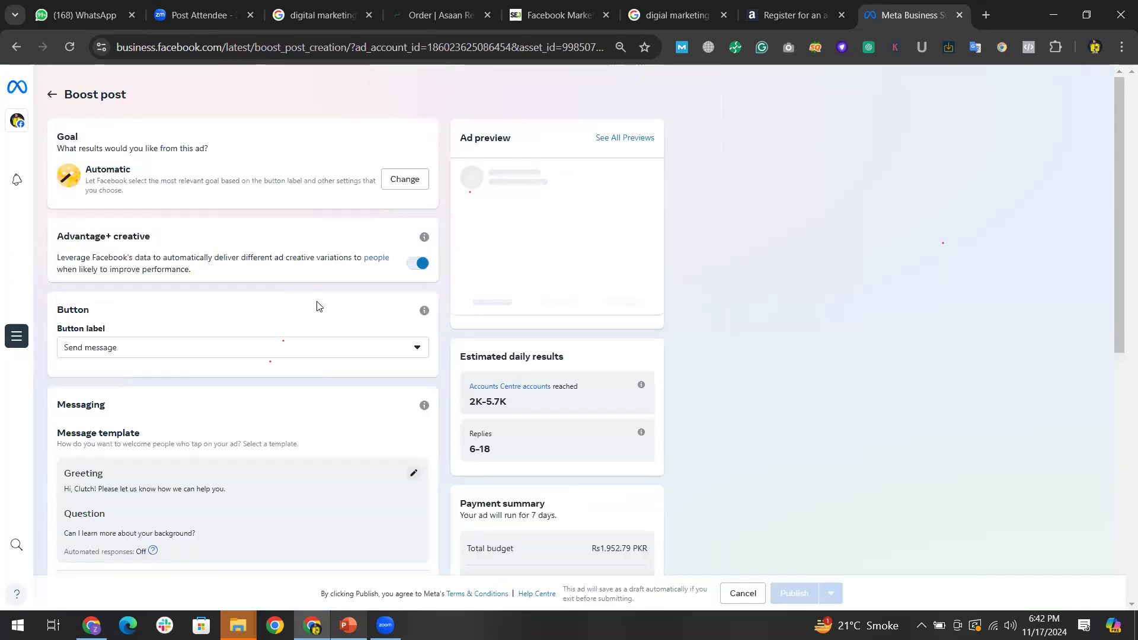
Step: Show the button label options for the boosted post, and switch to the PowerPoint presentation
left_click(397, 355)
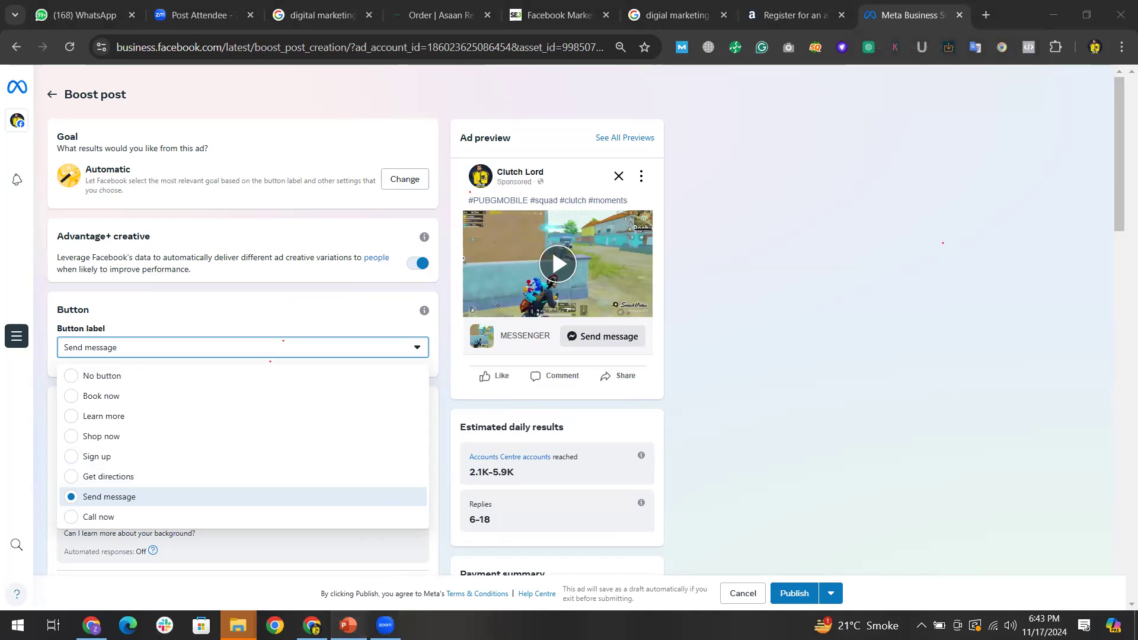
left_click(348, 626)
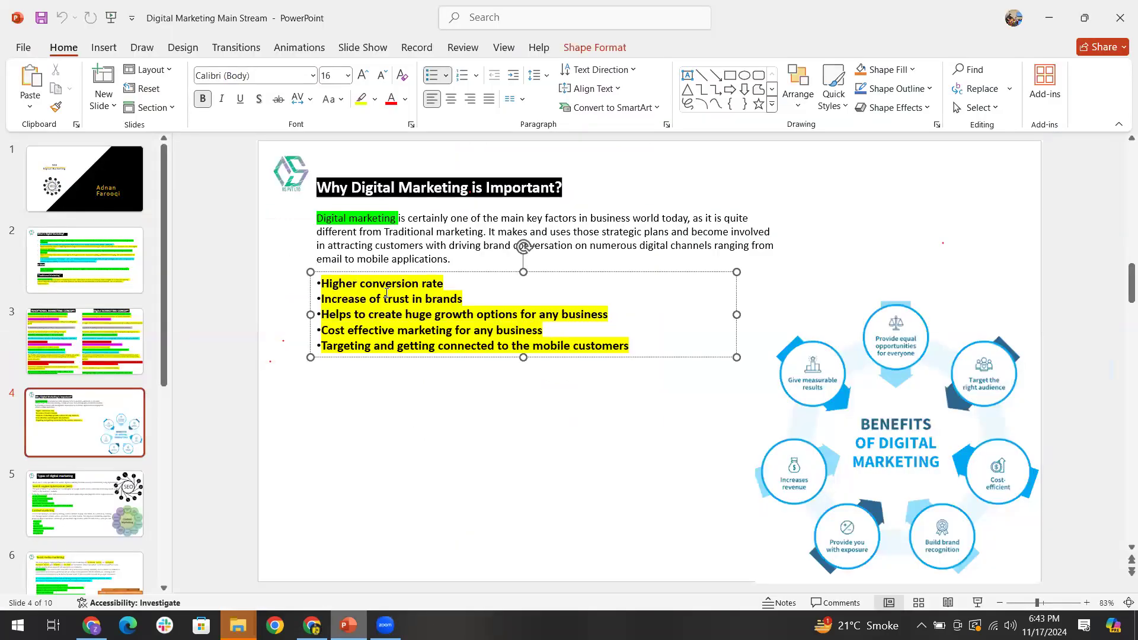
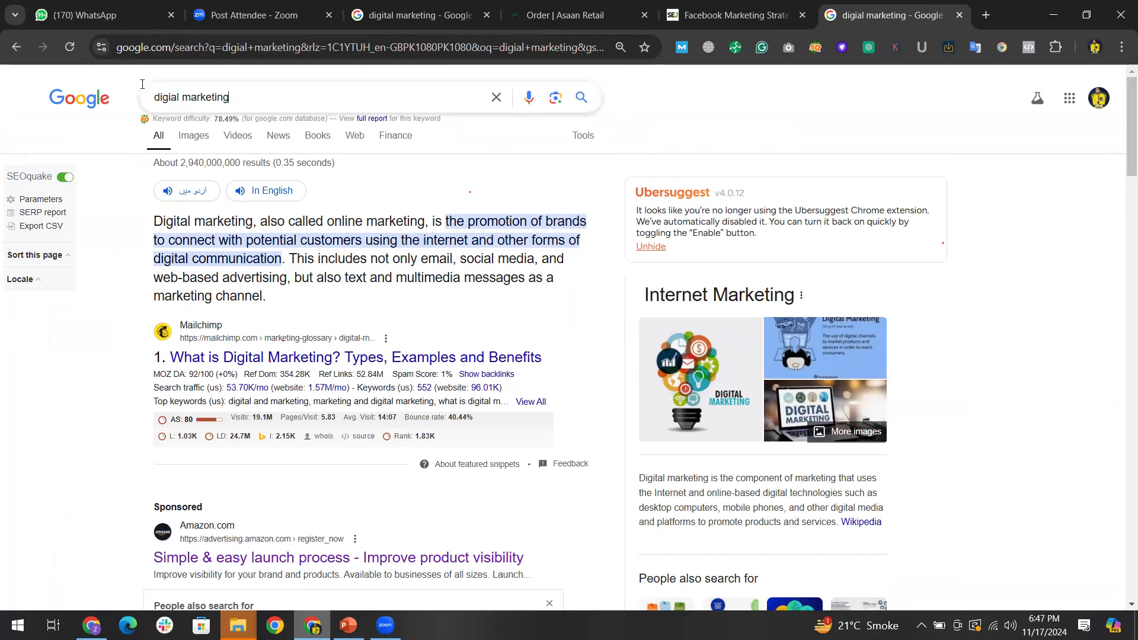
Step: Show Google's search suggestions for the "digial marketing" query, and close them again
key("ctrl+a")
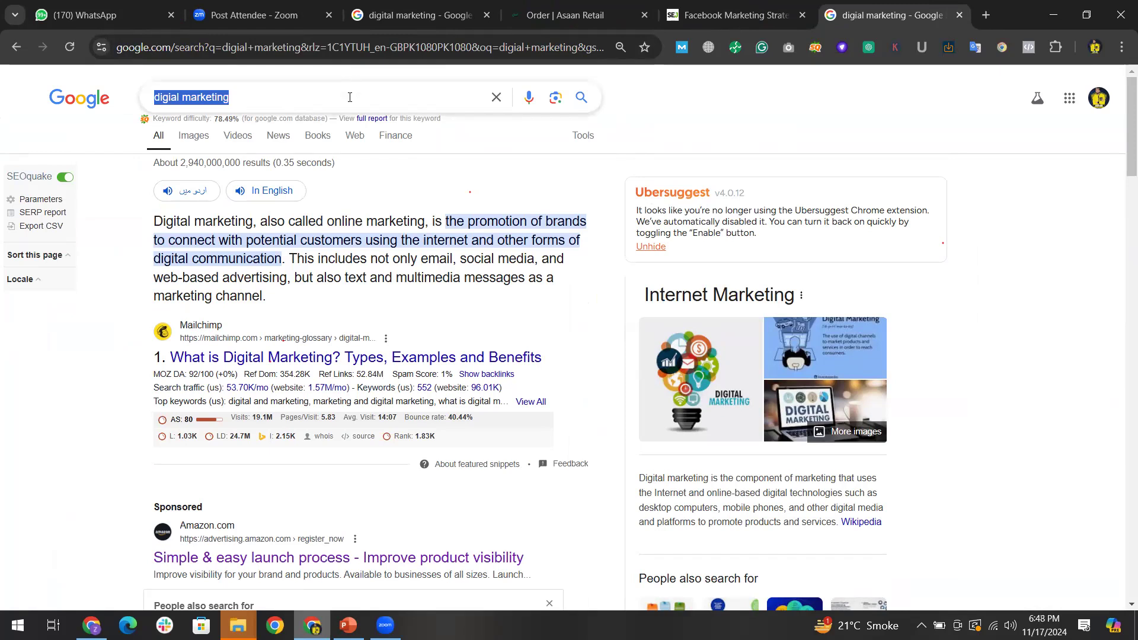
left_click(349, 97)
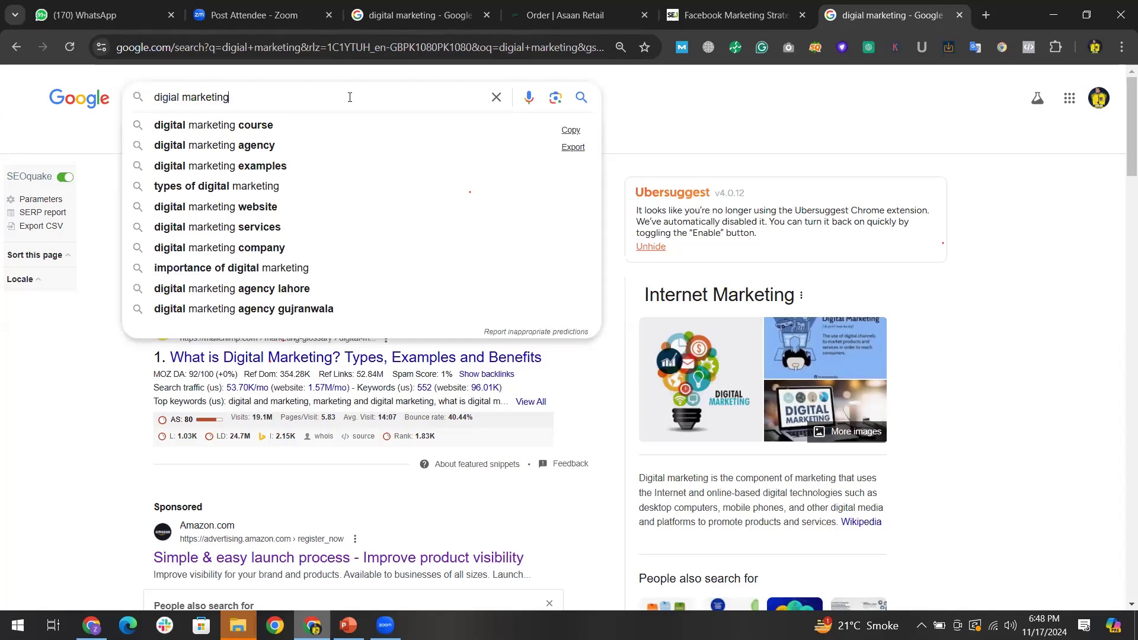
left_click(1047, 256)
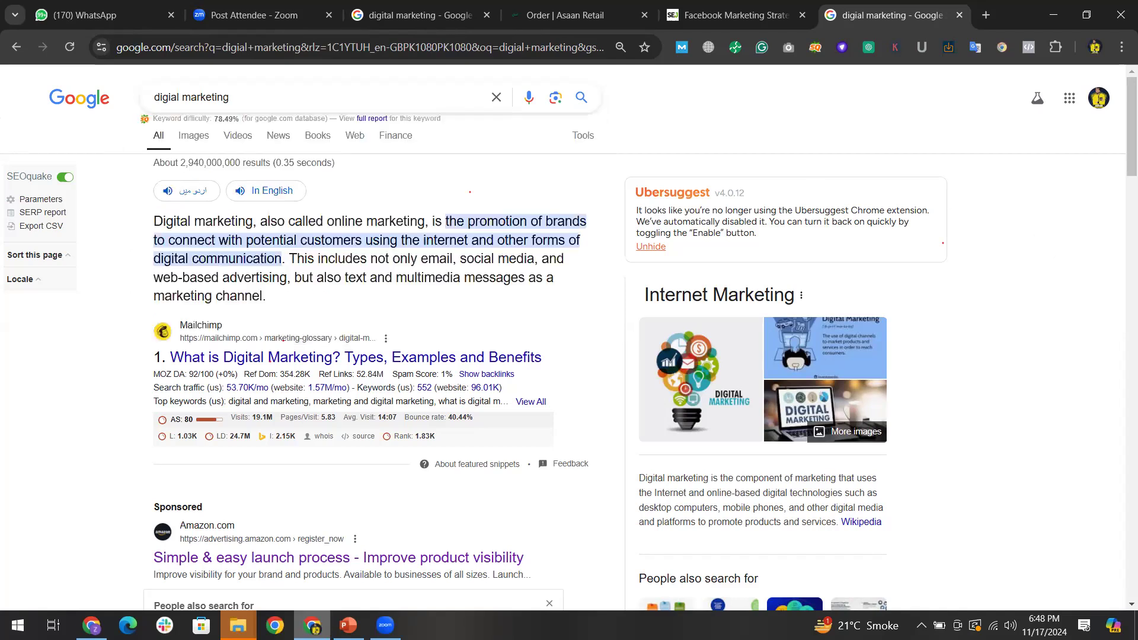
Step: Search Google for "Top trending Historical books?"
left_click(385, 625)
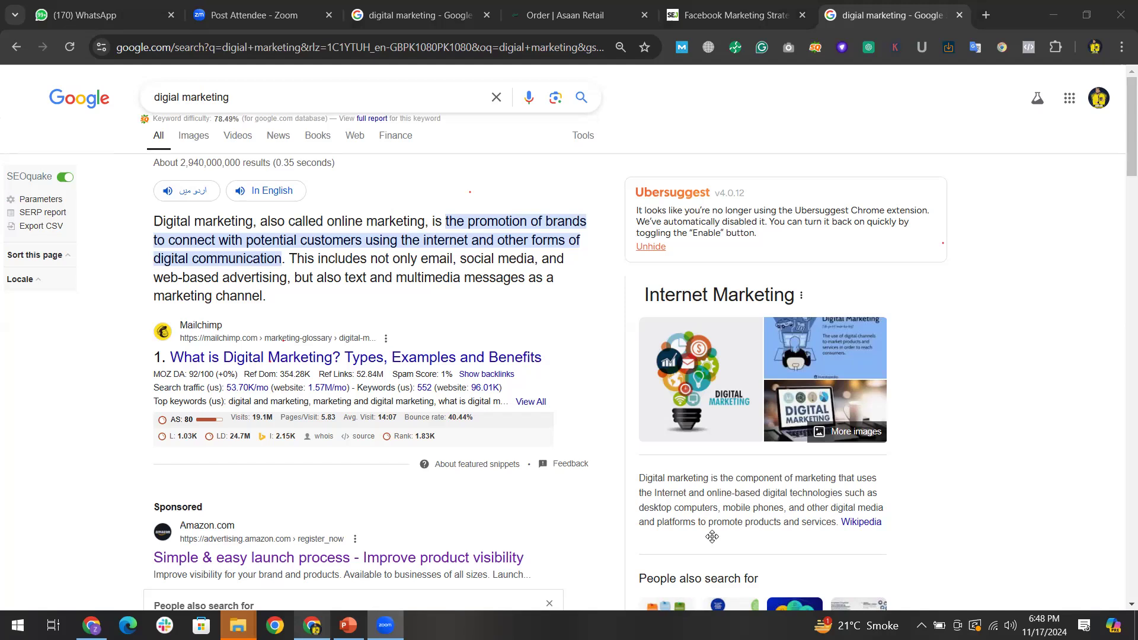
triple_click(282, 101)
type("Top trend")
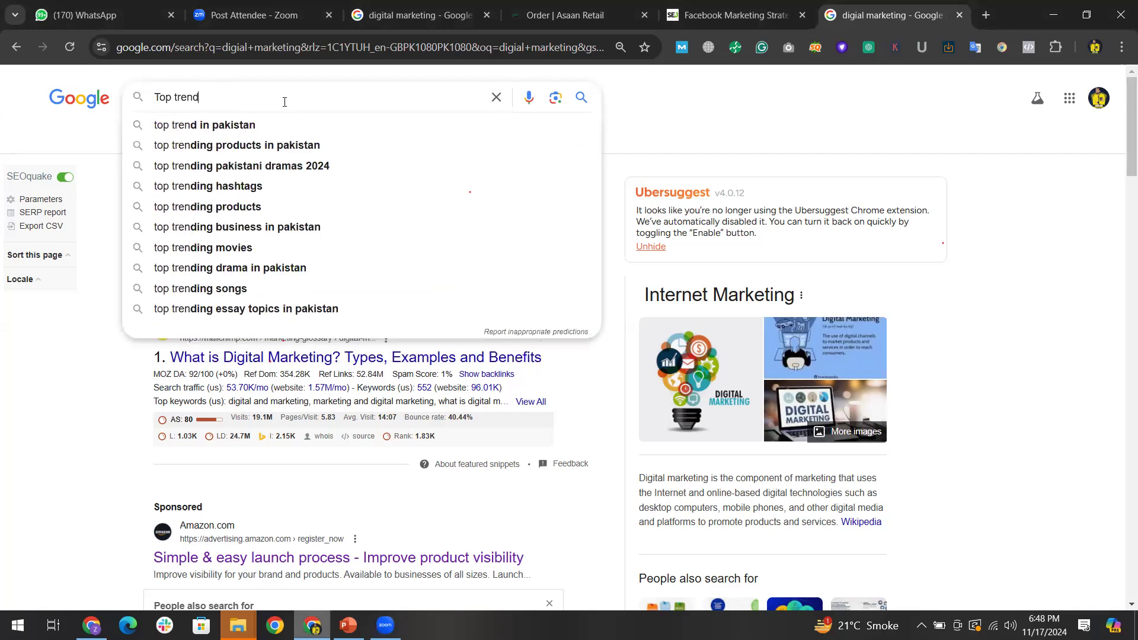
type("ing Histo")
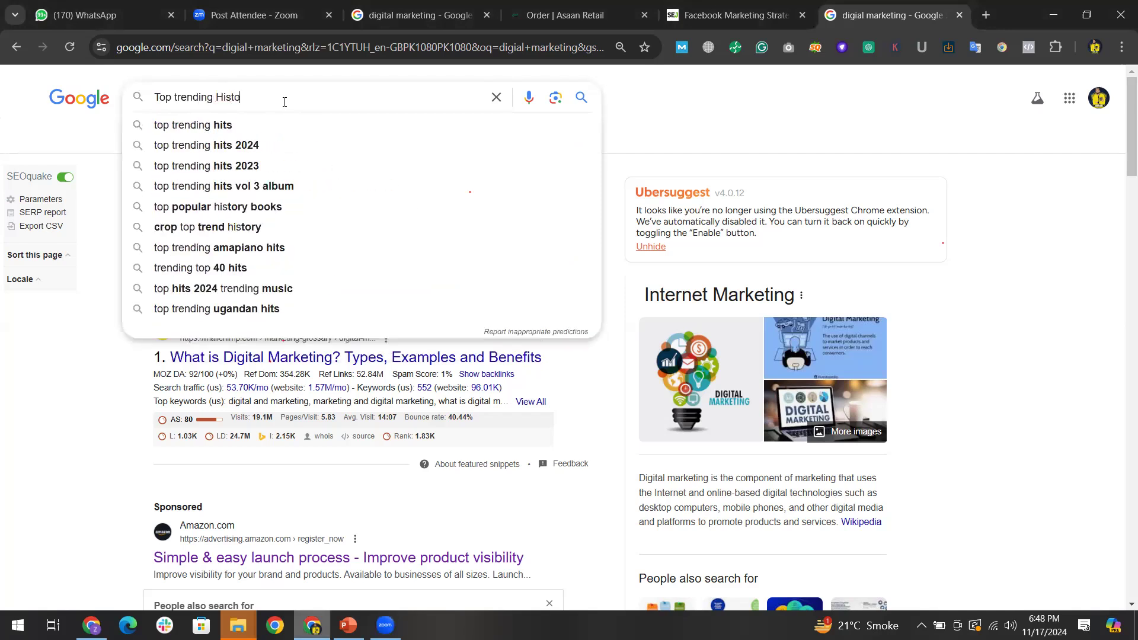
type("rical")
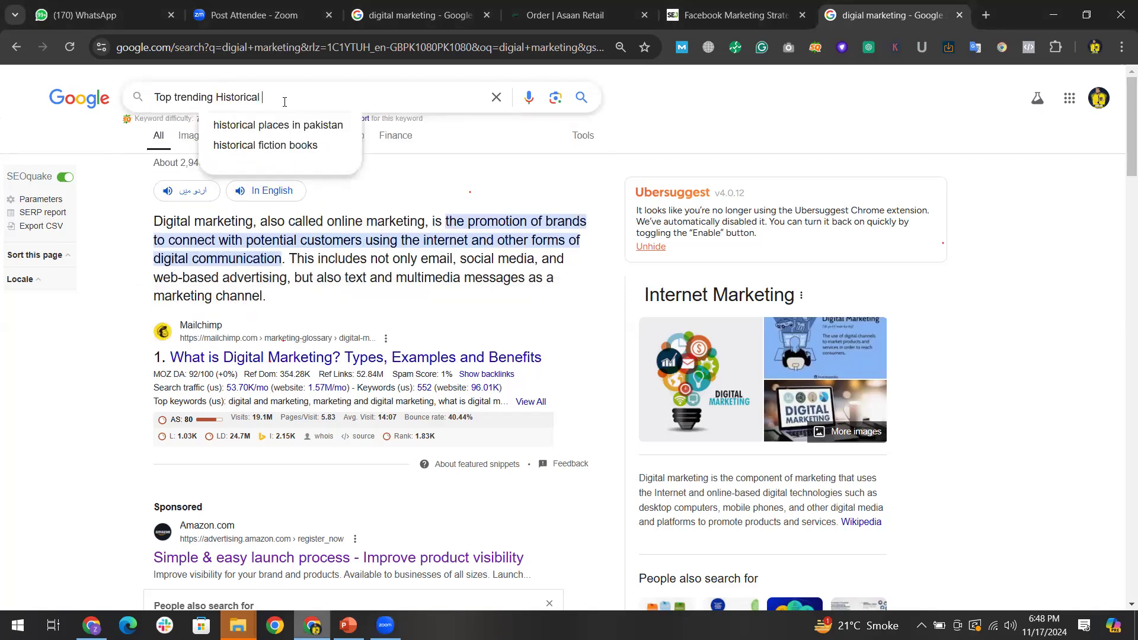
type(" books?")
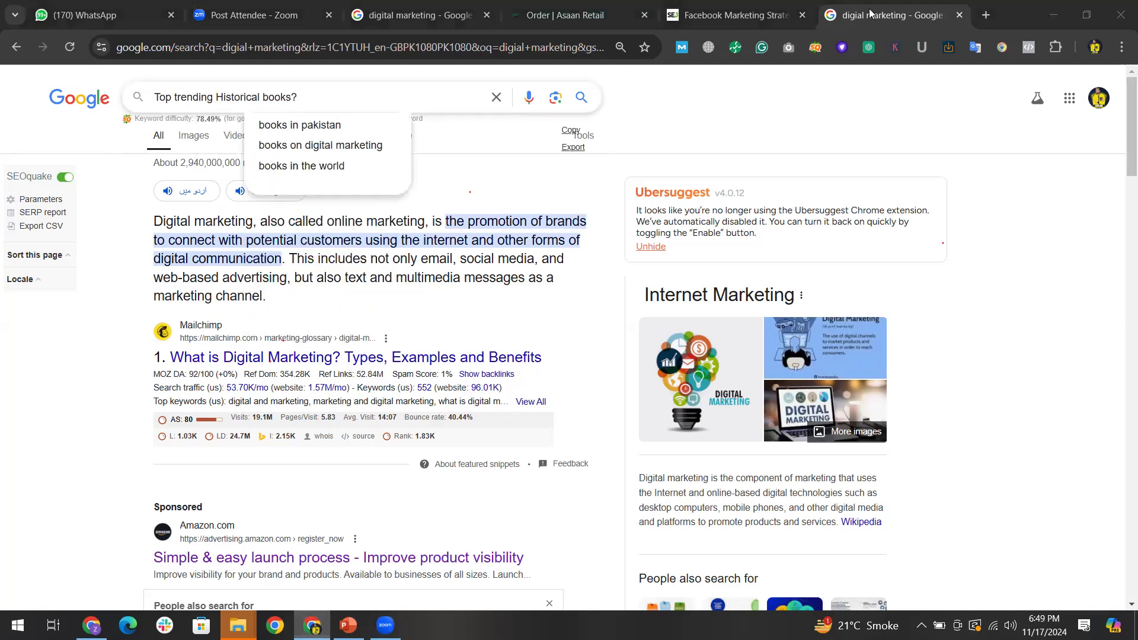
left_click(340, 91)
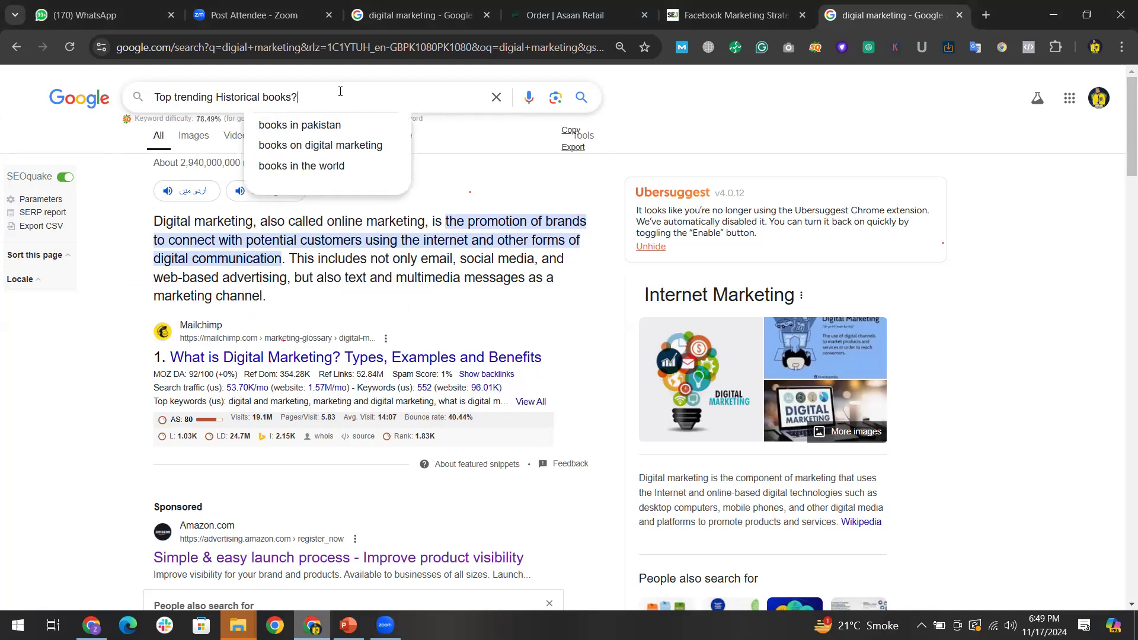
key("Return")
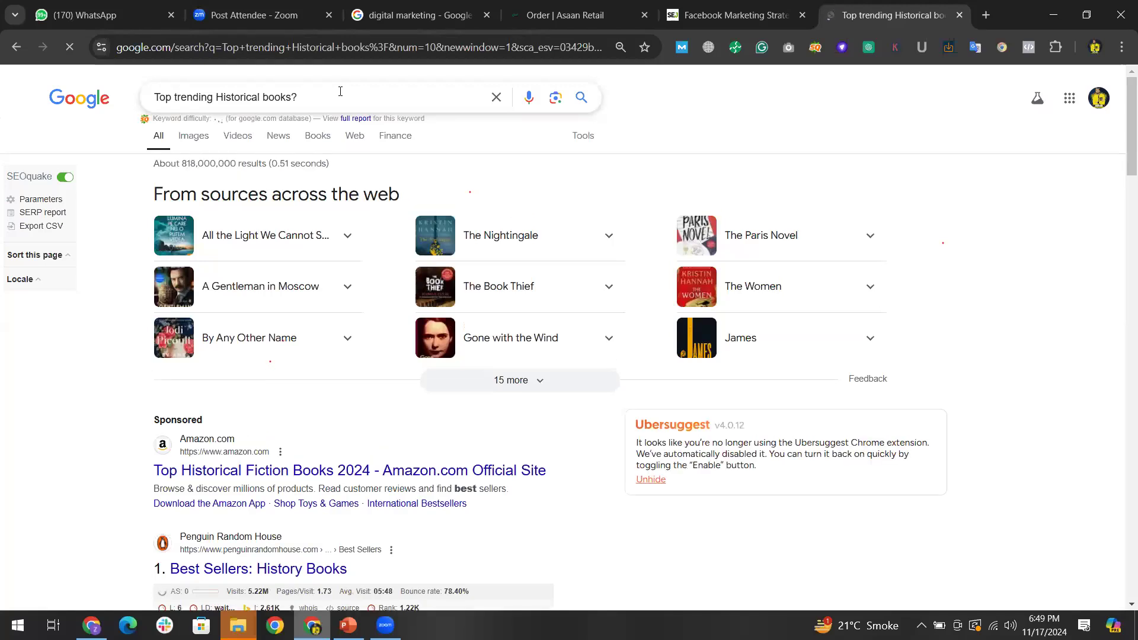
Step: Highlight the historical books query and show its Google search suggestions, and close them again
left_click_drag(340, 91, 153, 97)
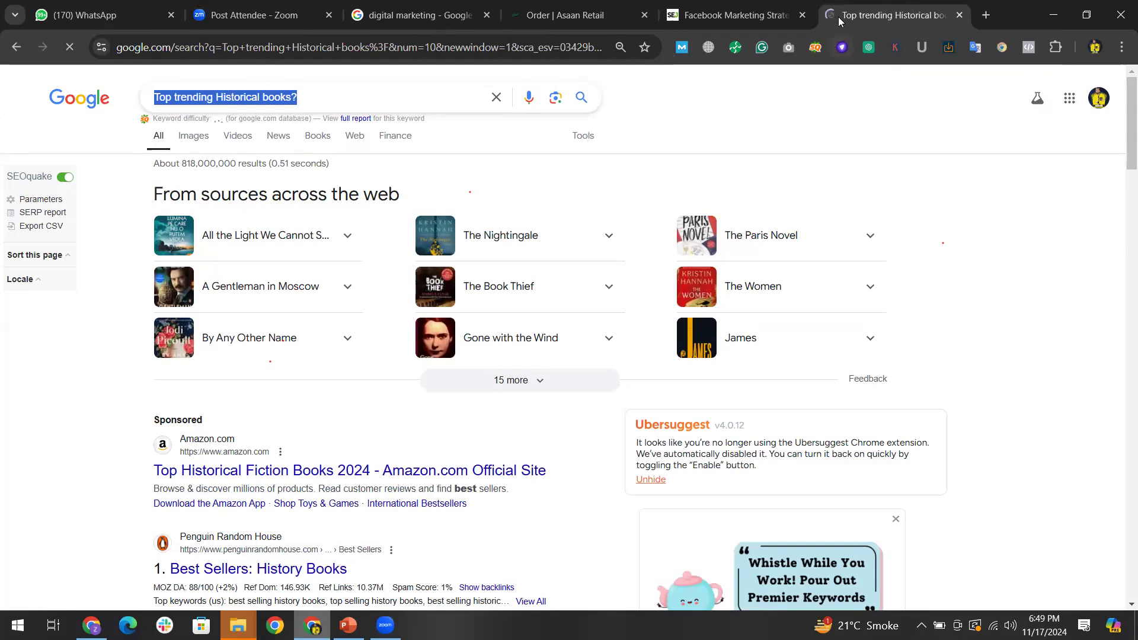
left_click(392, 97)
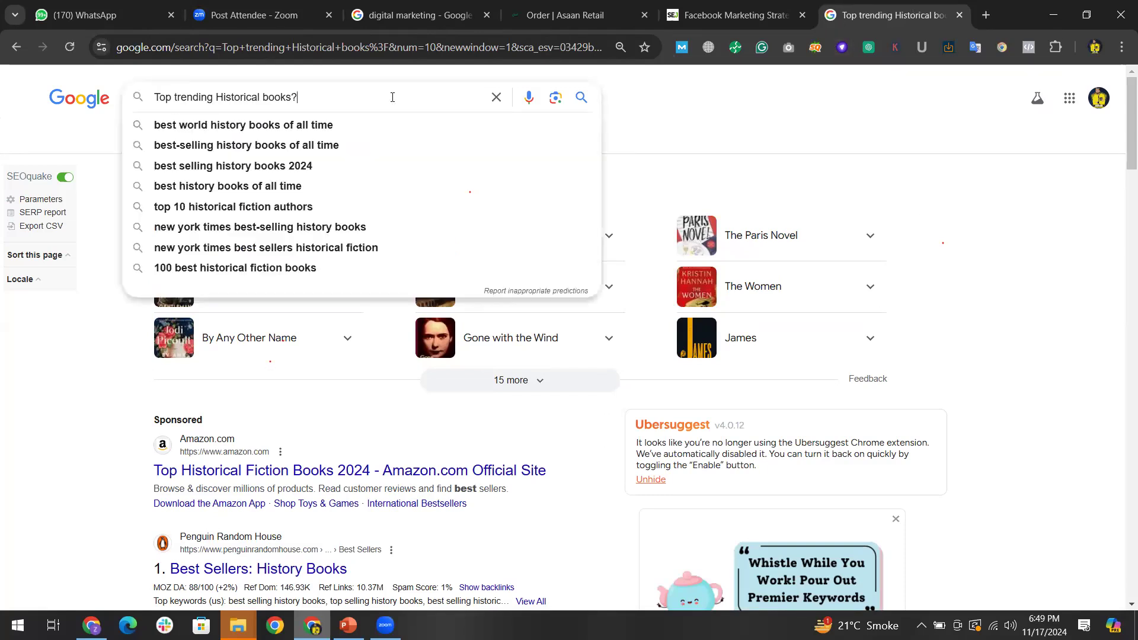
left_click_drag(298, 97, 168, 101)
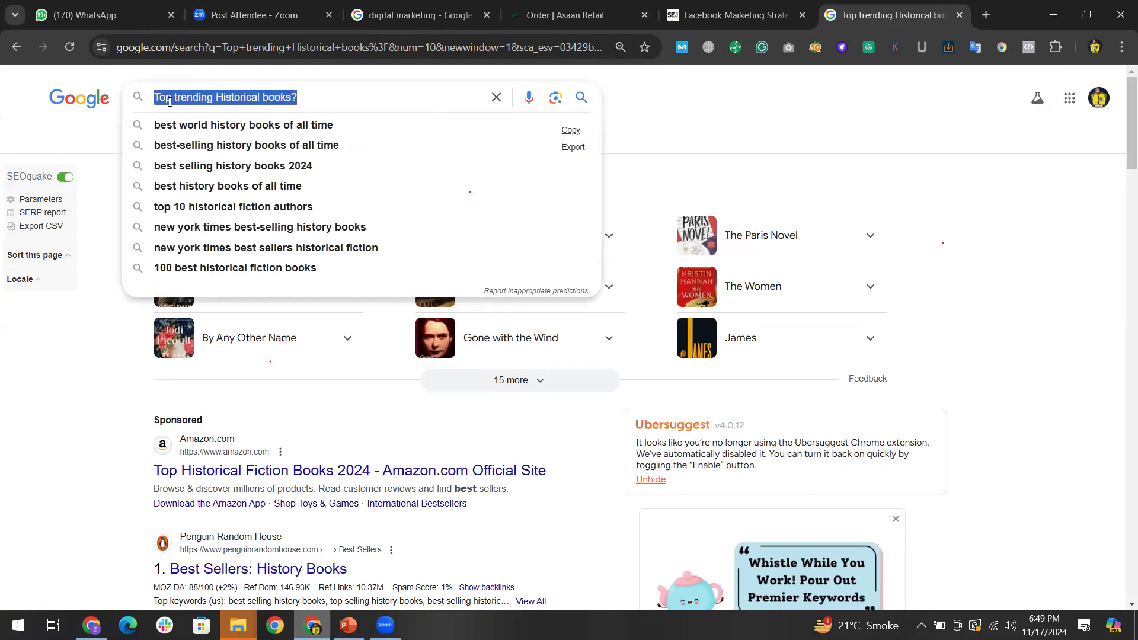
left_click(952, 204)
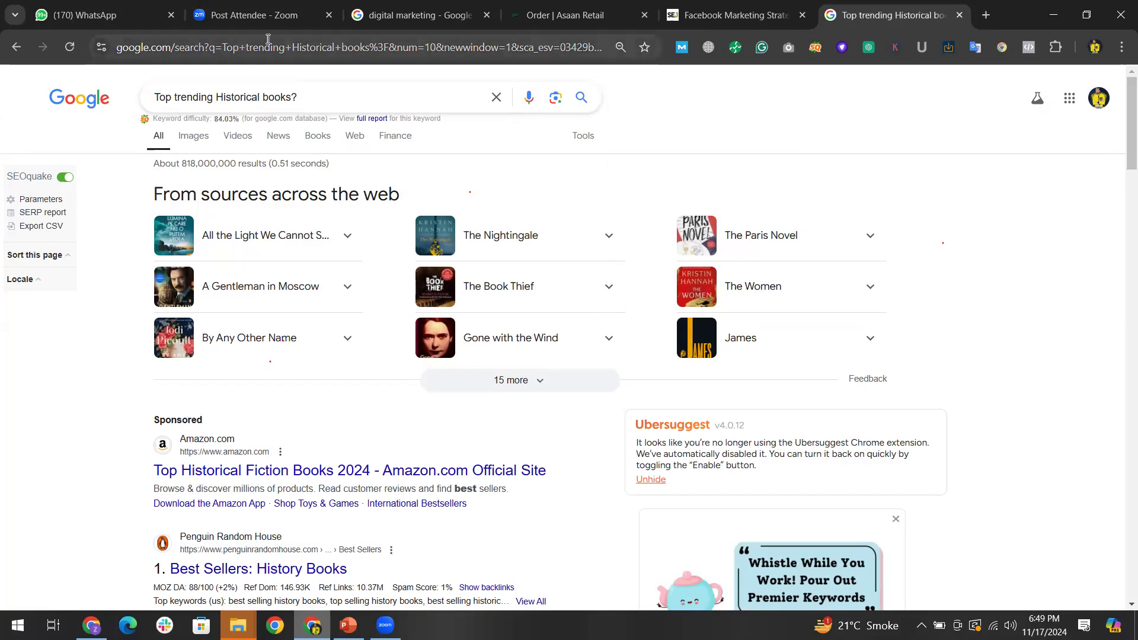
Step: Look through the search results for the historical books query, and highlight the query again with its suggestions shown
left_click_drag(298, 97, 151, 91)
scroll(330, 270, "down", 12)
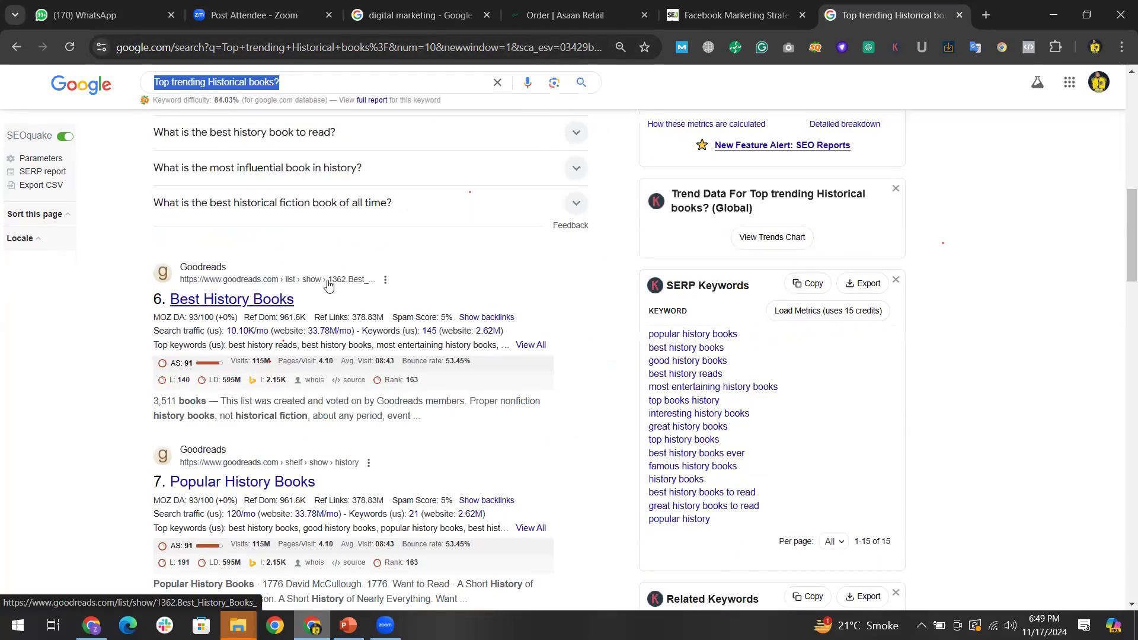
scroll(330, 288, "down", 3)
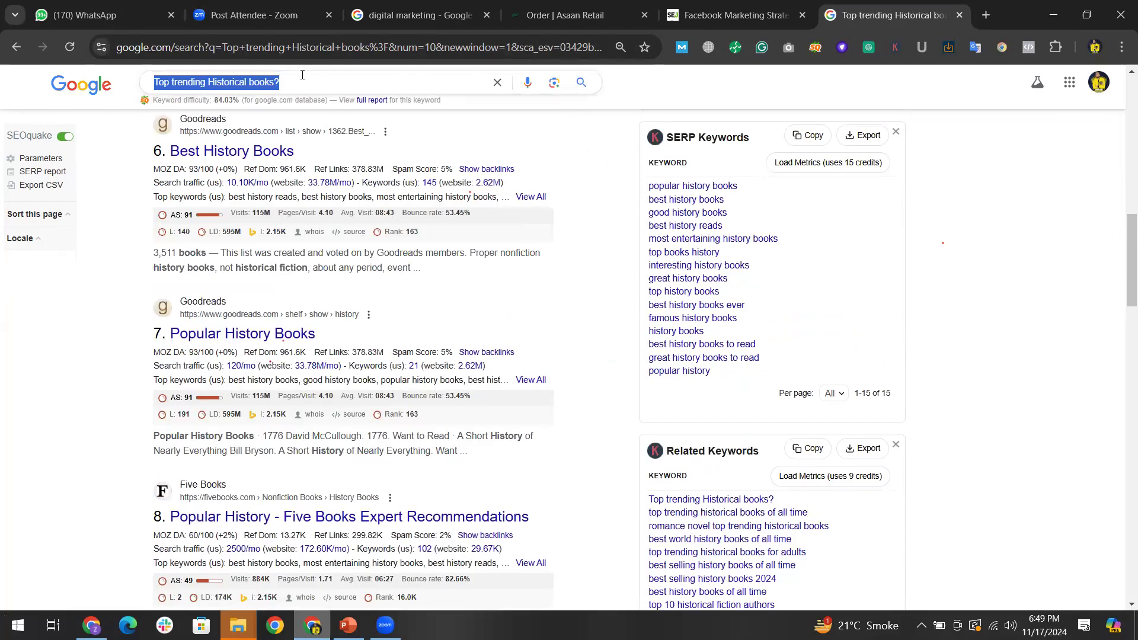
left_click(308, 90)
left_click_drag(280, 83, 153, 83)
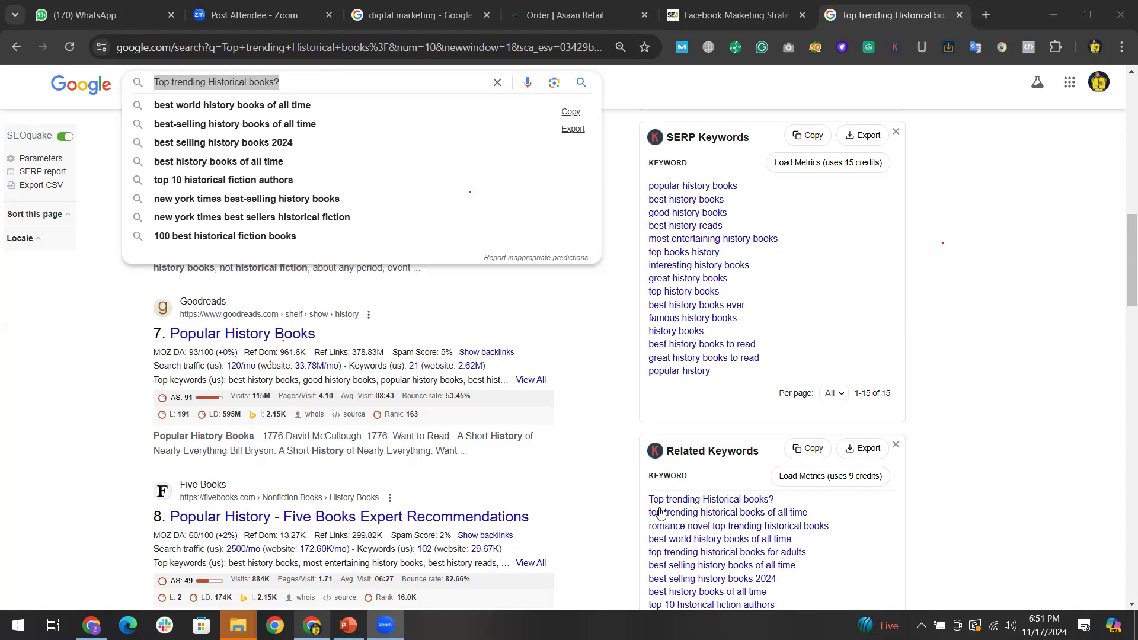
left_click(711, 146)
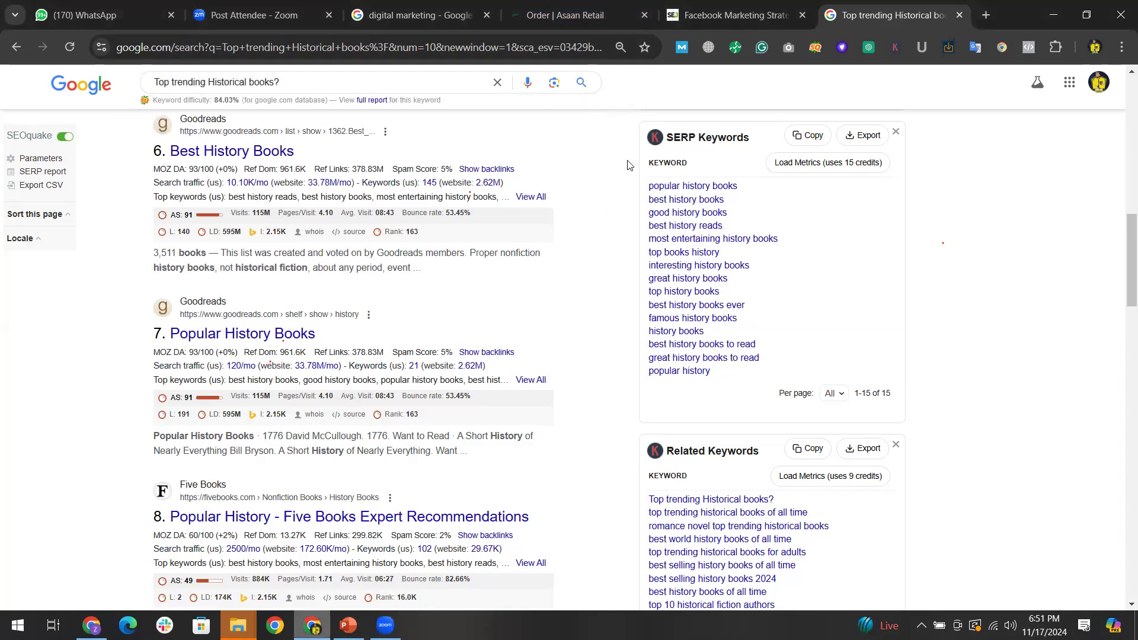
Step: Open Amazon's "top historical fiction books 2024" listing and browse the books, and switch to the PowerPoint presentation
left_click(563, 15)
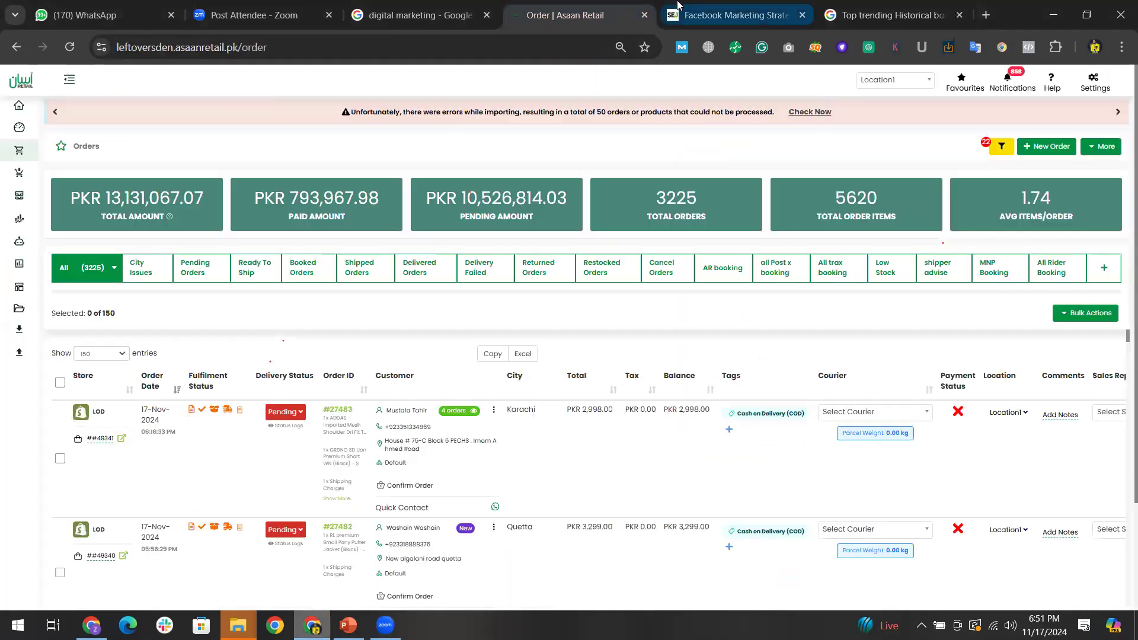
left_click(731, 14)
left_click(889, 15)
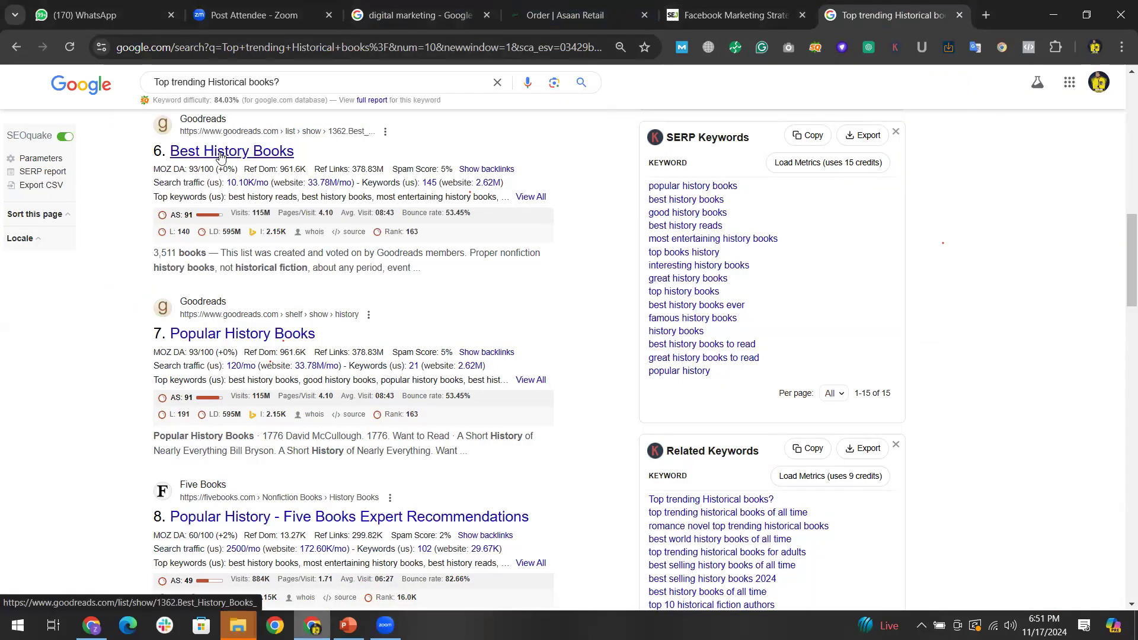
key("F5")
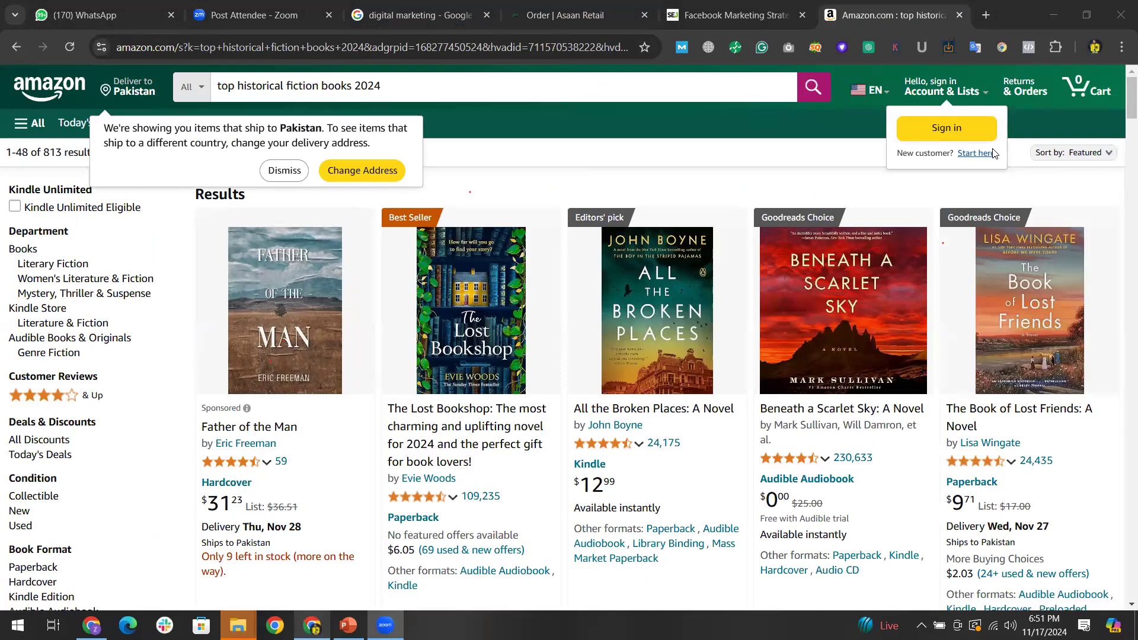
scroll(948, 349, "down", 2)
scroll(756, 214, "down", 7)
scroll(756, 213, "down", 7)
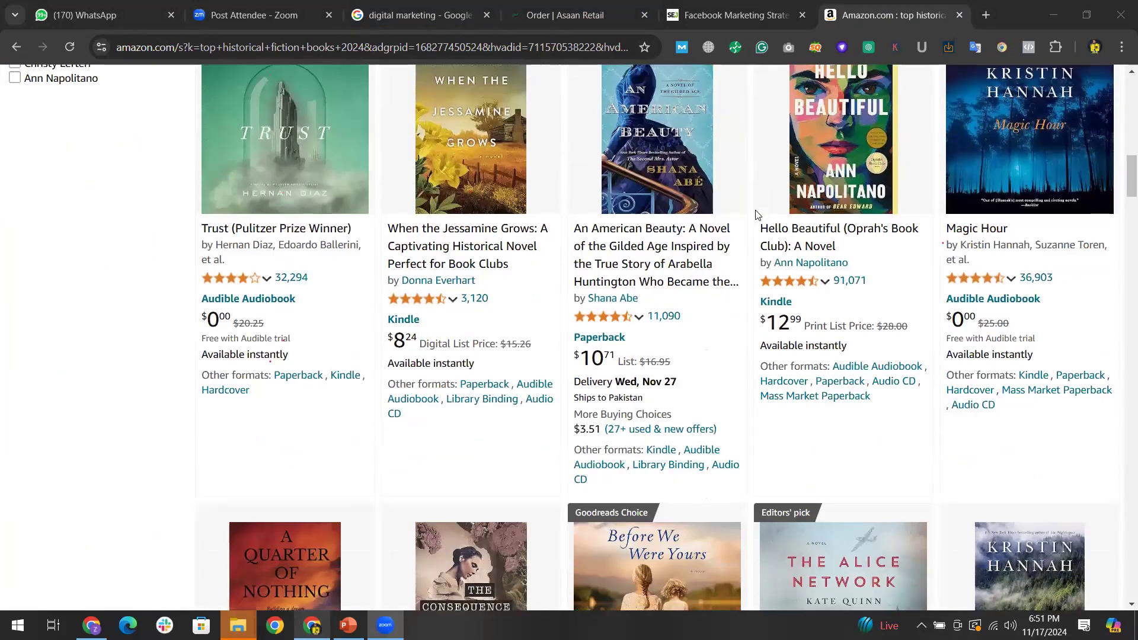
scroll(756, 215, "down", 2)
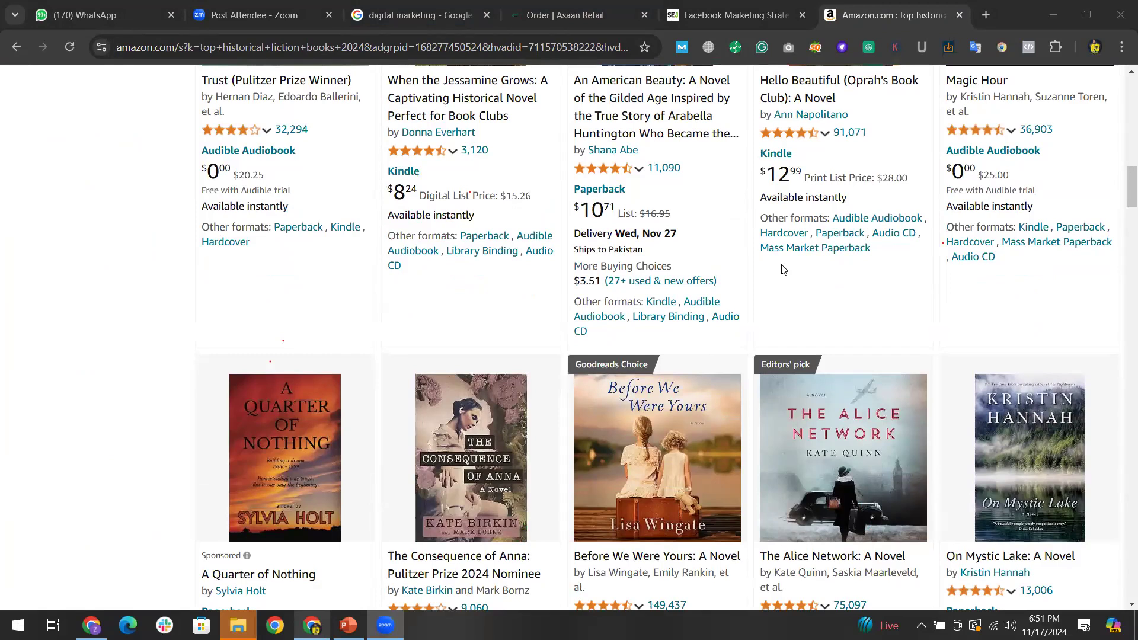
left_click(348, 625)
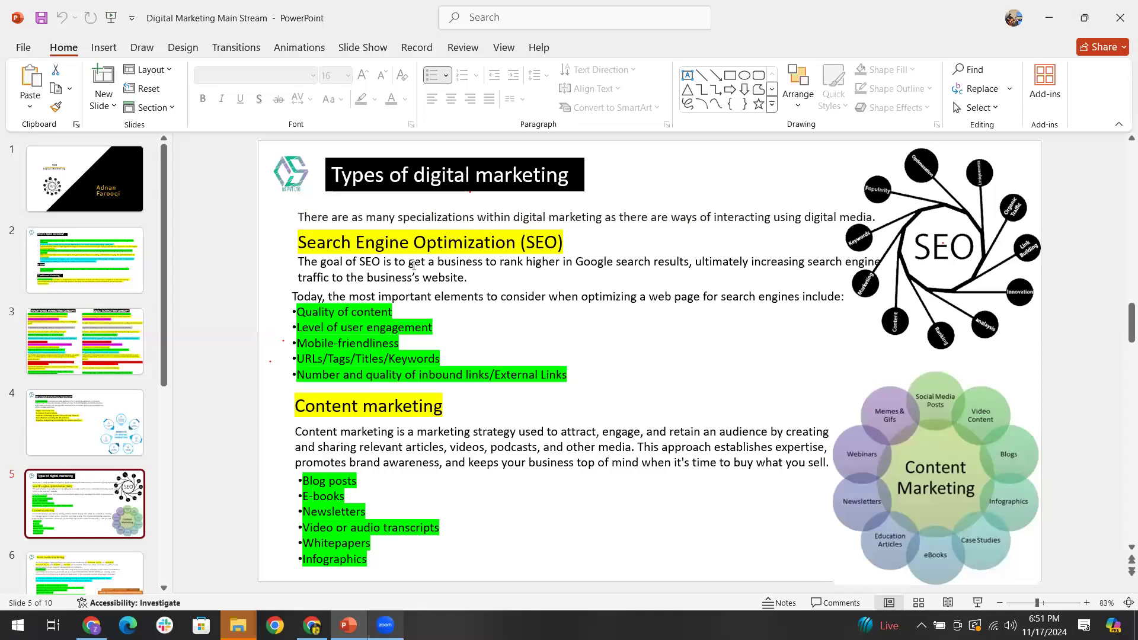
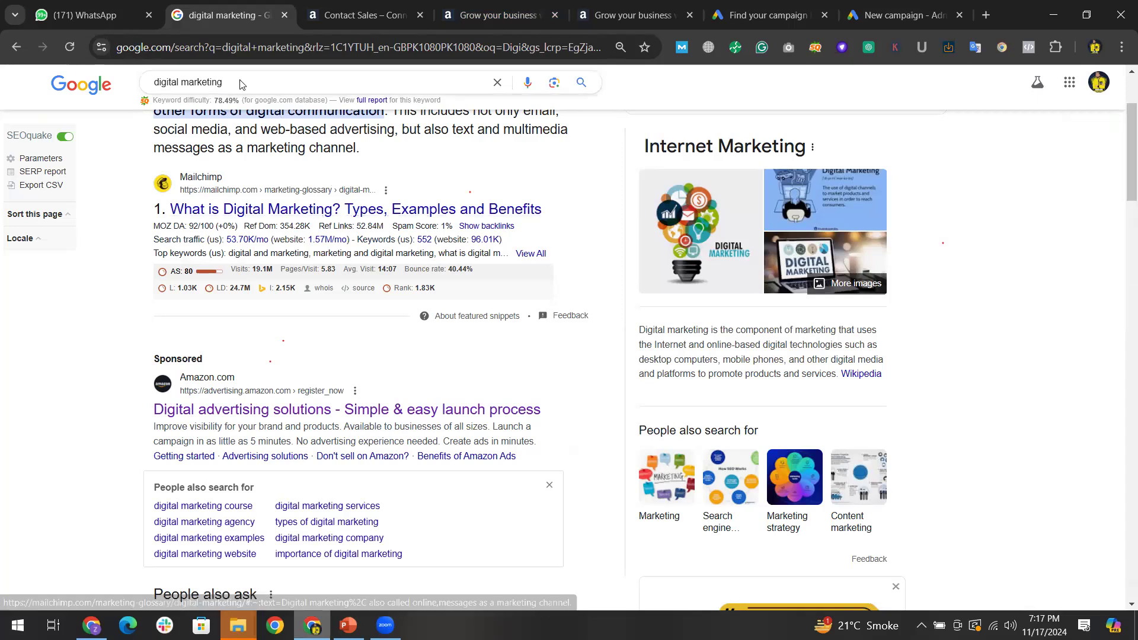
Step: Highlight the "digital marketing" query in Google, and select Search as the campaign type in the new Google Ads campaign
triple_click(155, 84)
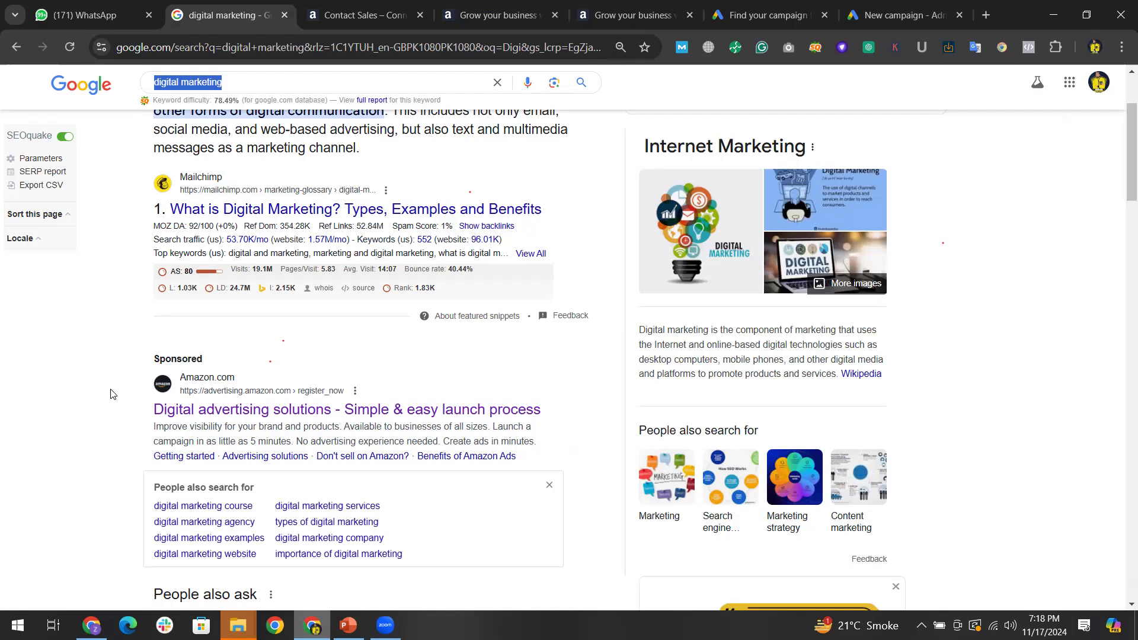
left_click(903, 14)
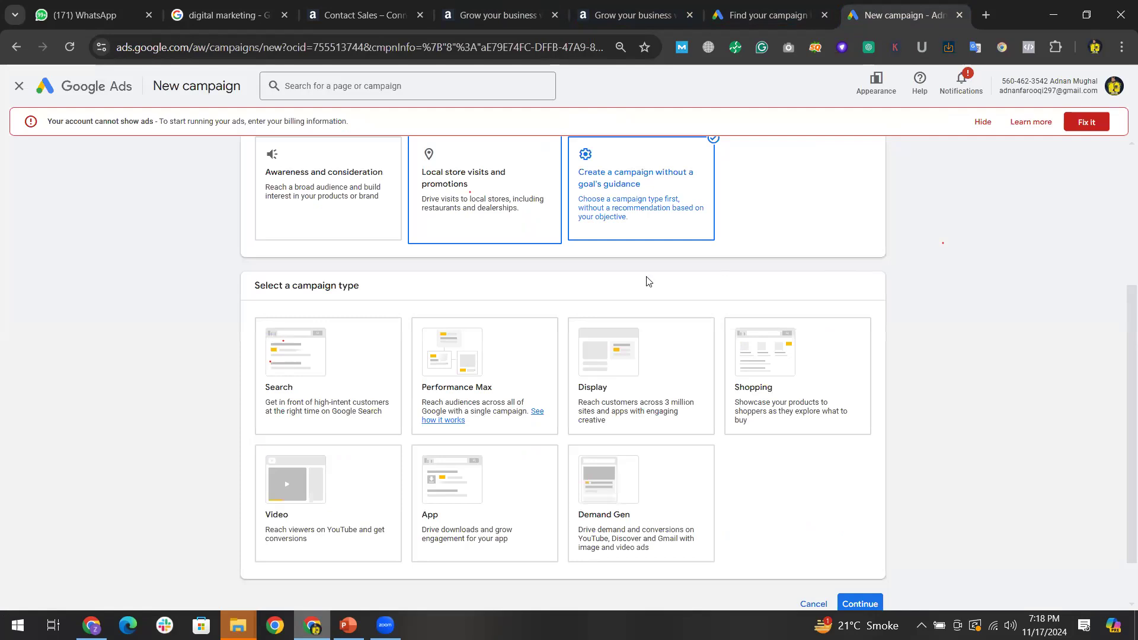
left_click(330, 414)
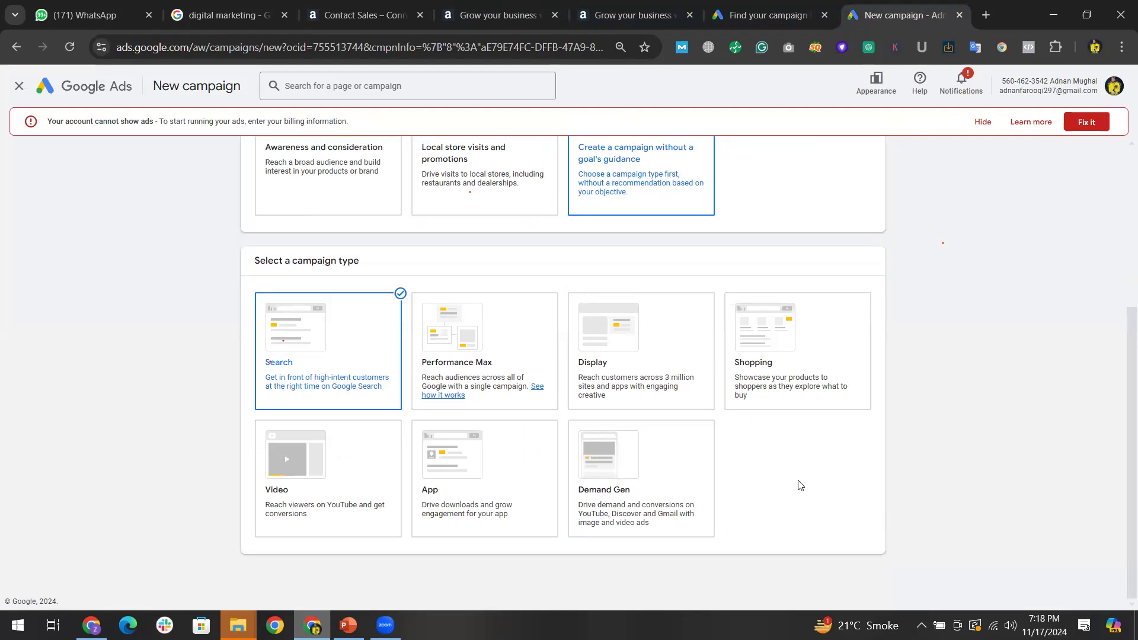
scroll(800, 488, "up", 1)
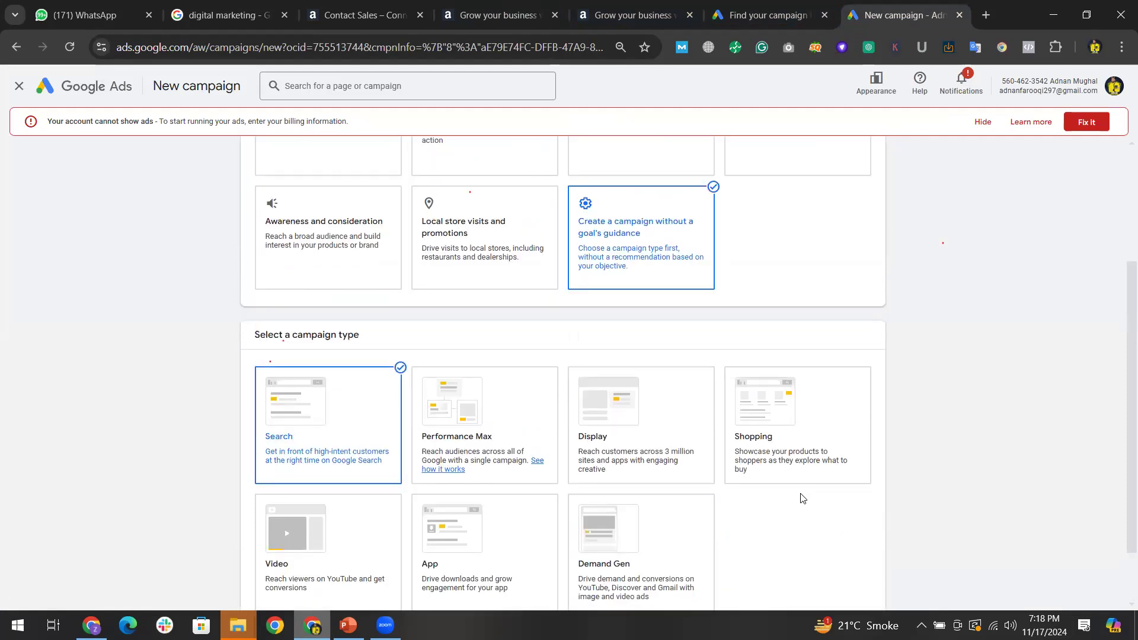
scroll(802, 496, "down", 5)
left_click(861, 551)
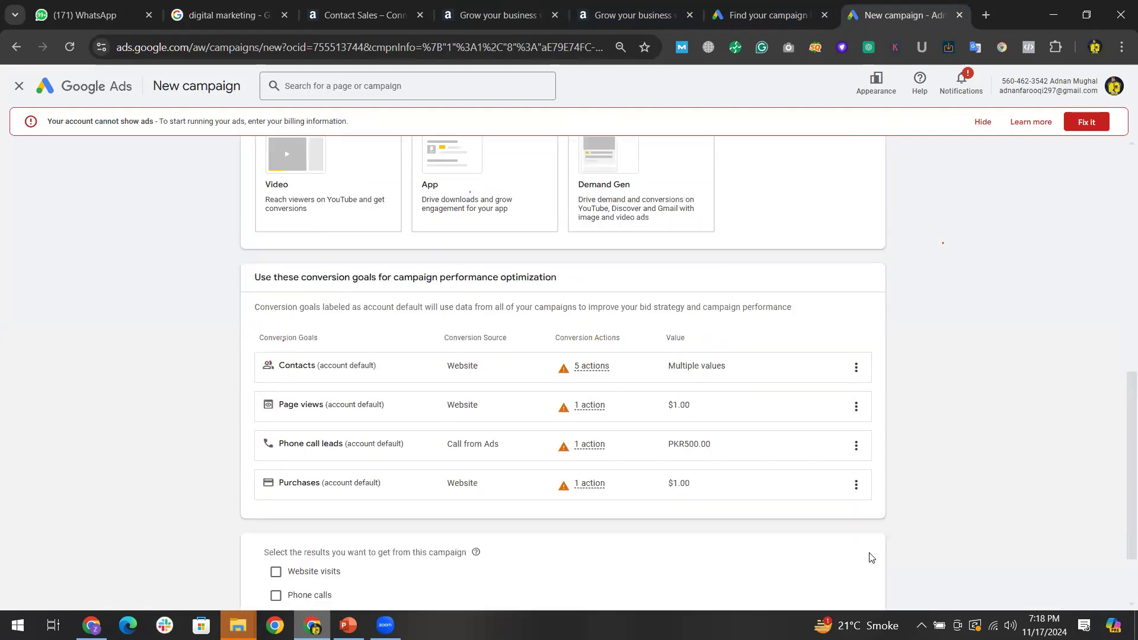
Step: Continue with the default conversion goals and the campaign name Search-10, starting a new campaign instead of a saved draft
scroll(761, 396, "down", 2)
left_click(850, 546)
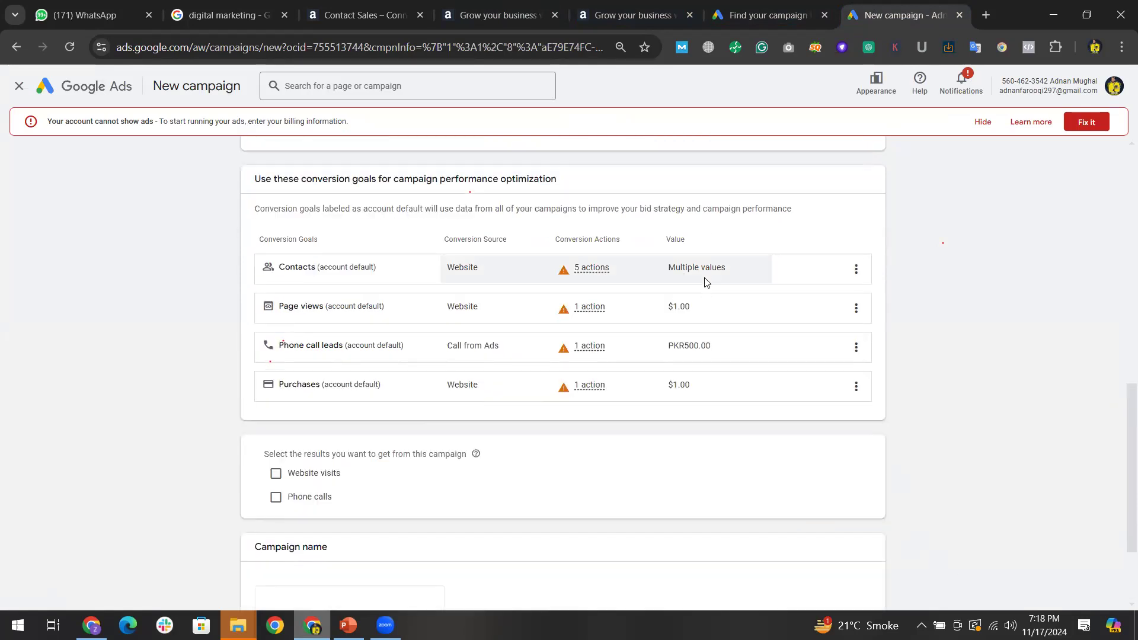
scroll(705, 293, "down", 2)
left_click(860, 543)
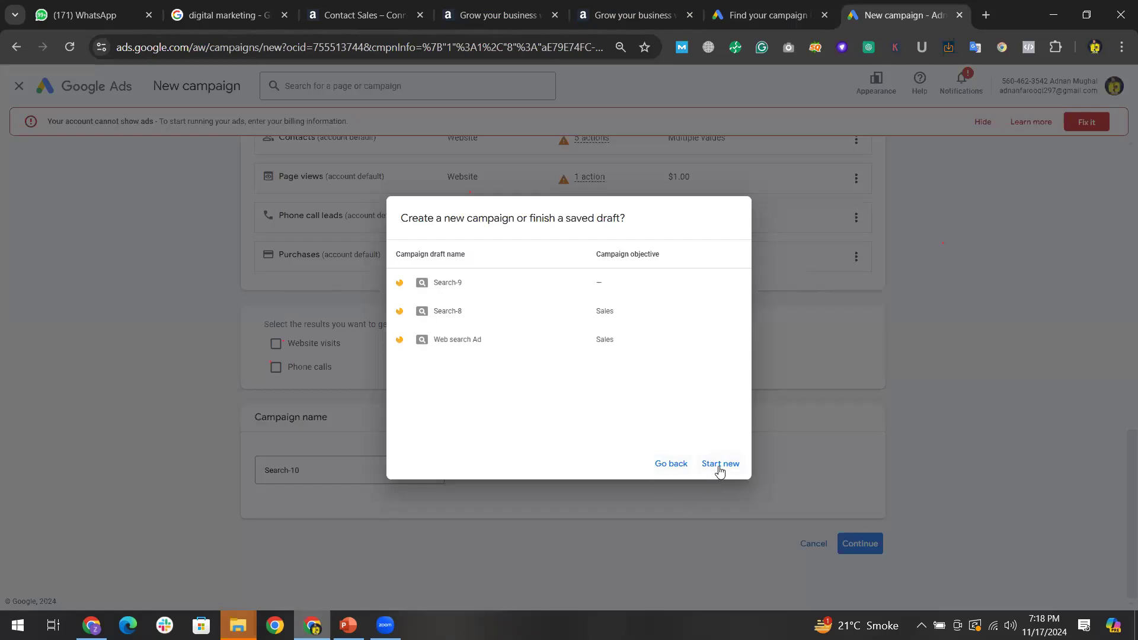
left_click(733, 470)
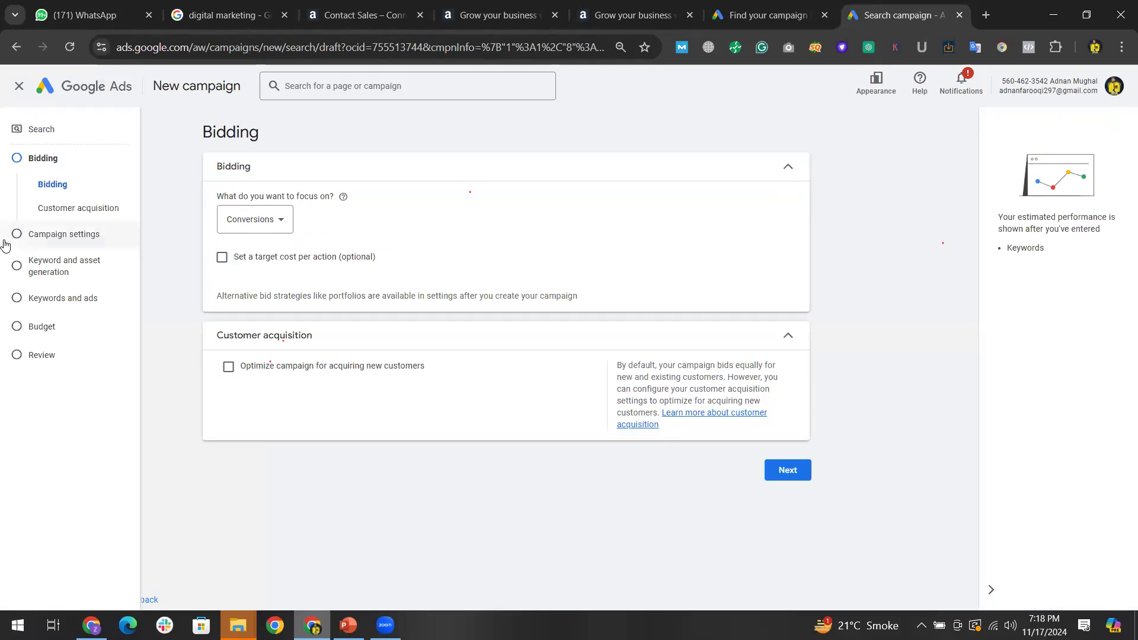
Step: Open the campaign's Keyword and asset generation section, and copy the nsmarketing.ae website address from a new browser tab
left_click(53, 270)
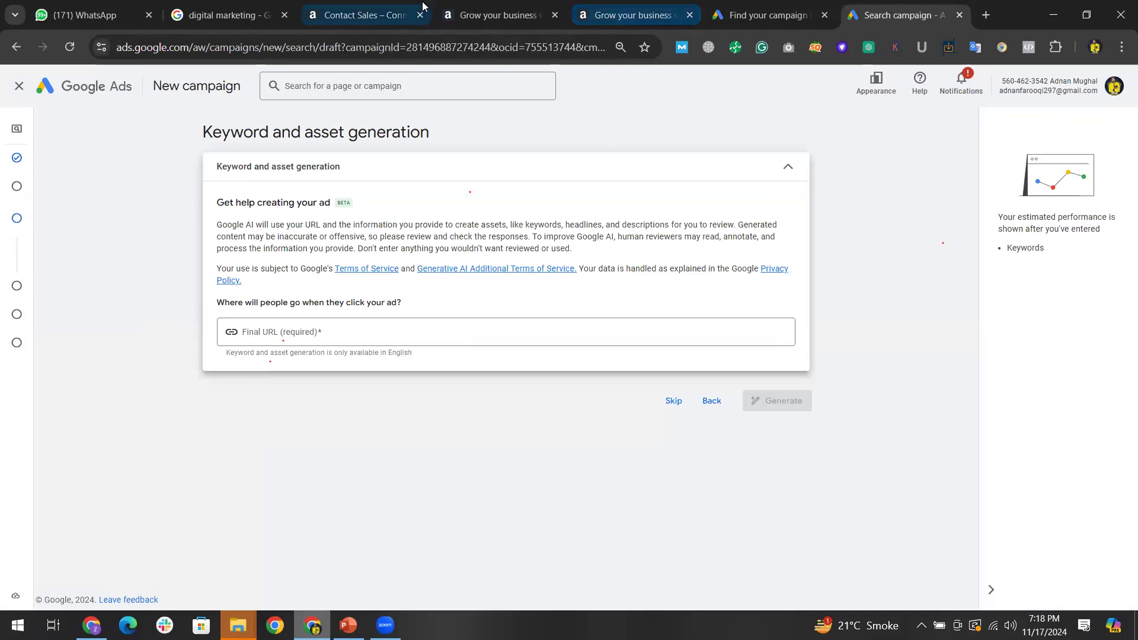
left_click(985, 15)
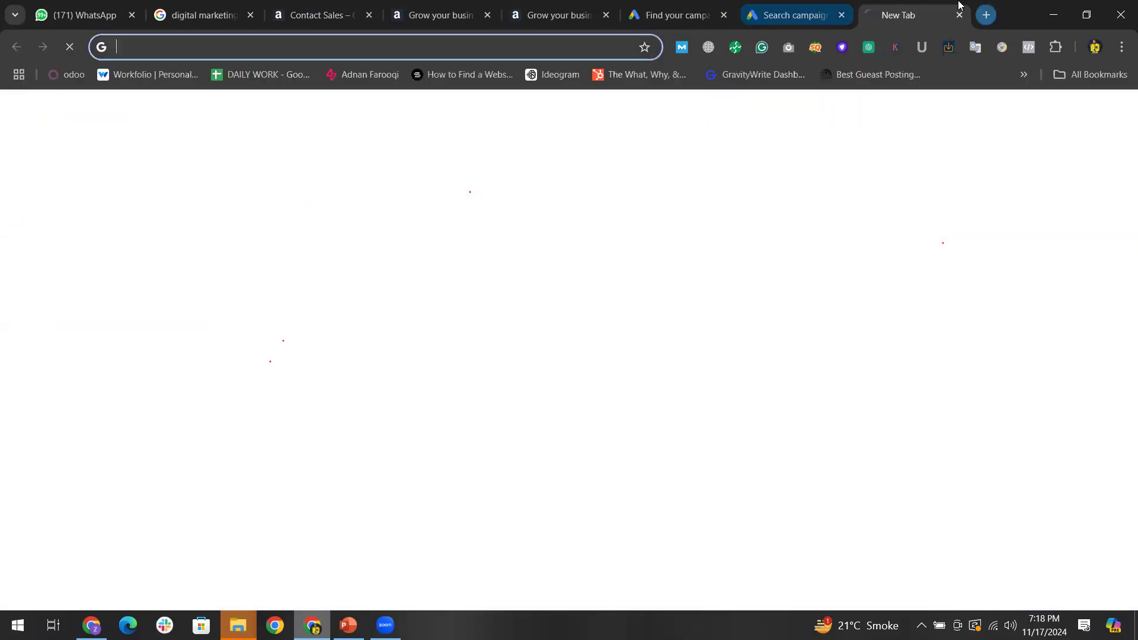
type("nsmarketing.ae")
key("Return")
key("ctrl+a")
key("ctrl+c")
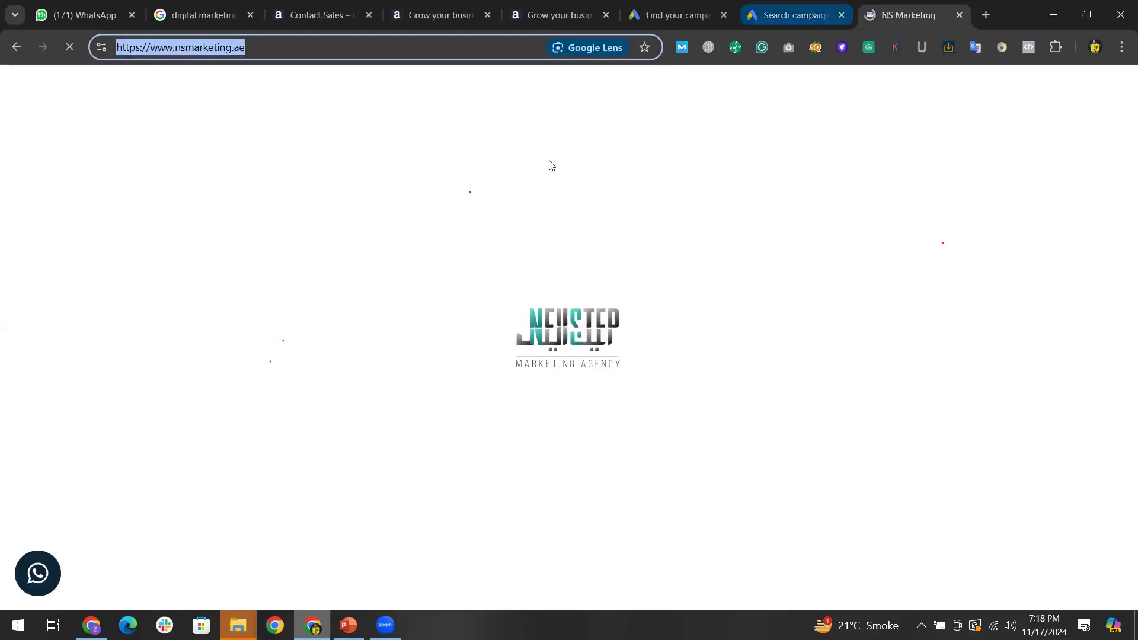
key("ctrl+shift+Tab")
left_click(414, 334)
key("ctrl+v")
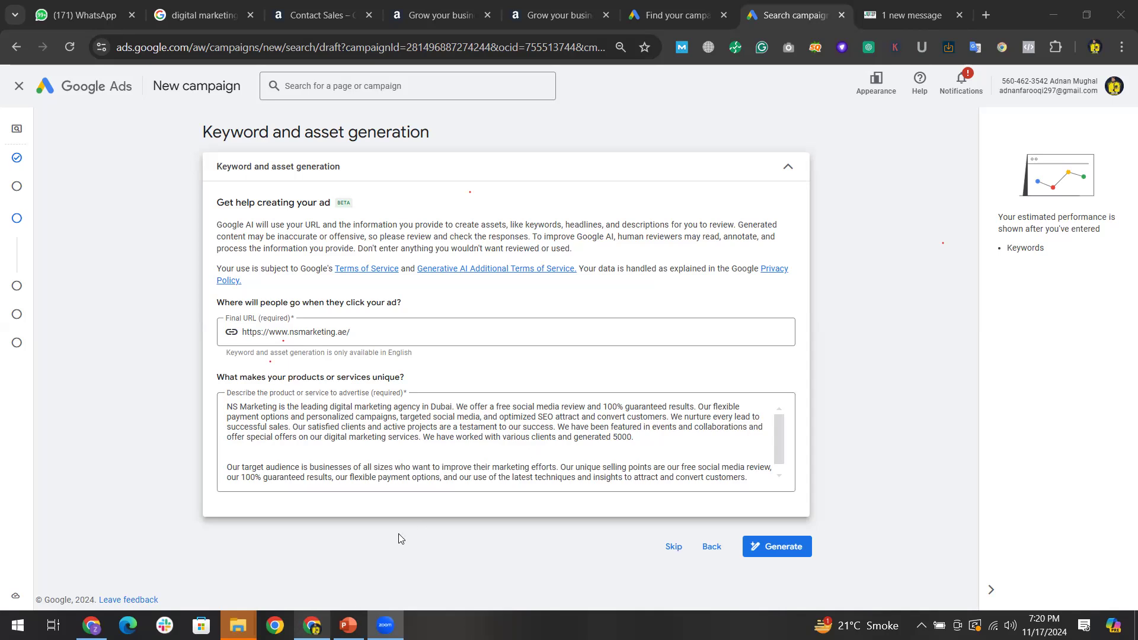
left_click(349, 625)
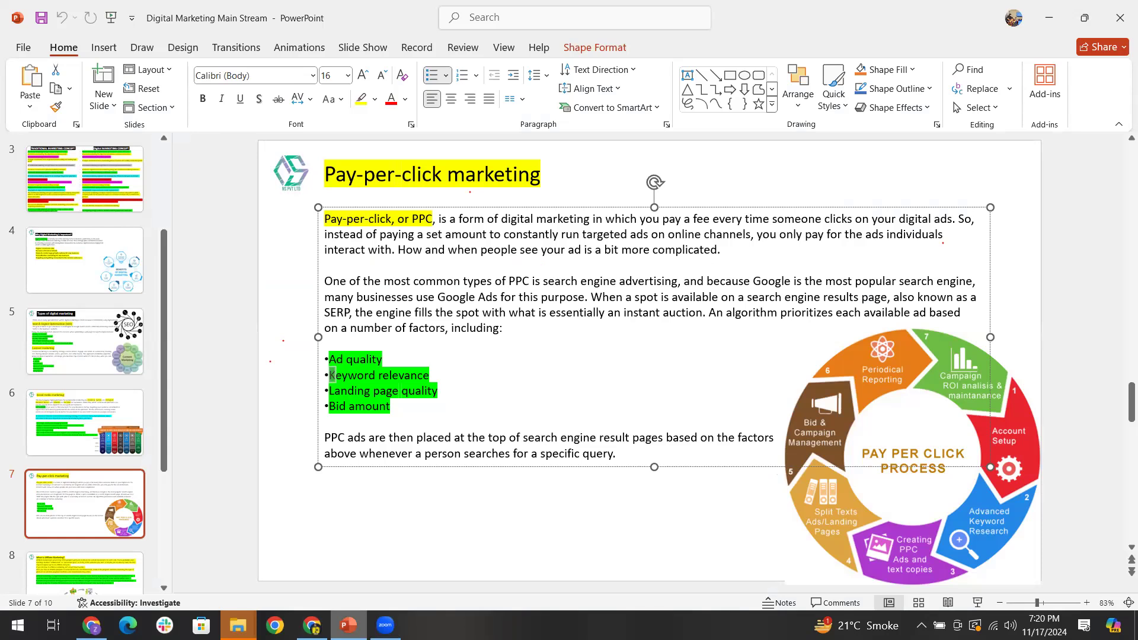
Step: Switch to Chrome, dismiss the call-request popup on nsmarketing.ae, examine the landing page's services section, and return to the PowerPoint pay-per-click slide
left_click(397, 394)
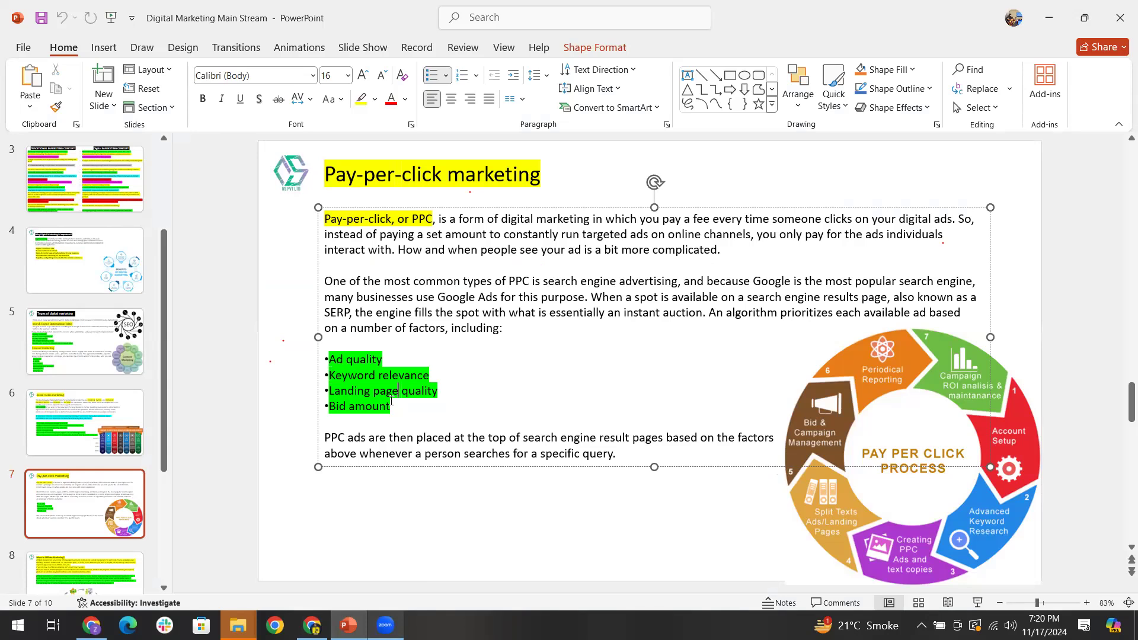
left_click(312, 625)
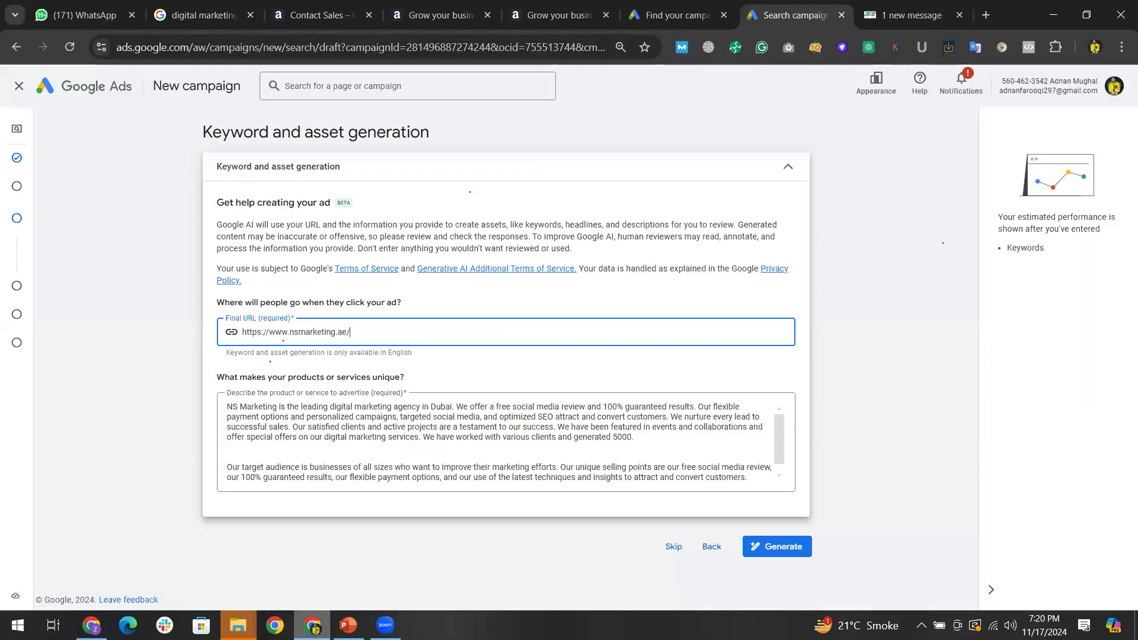
key("ctrl+Tab")
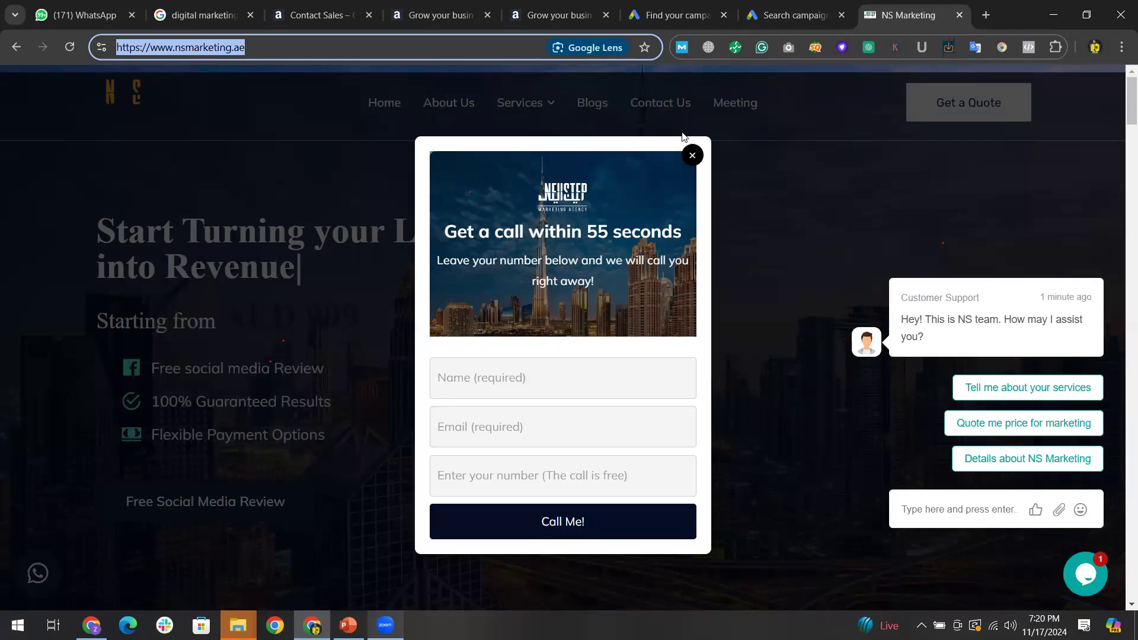
left_click(720, 168)
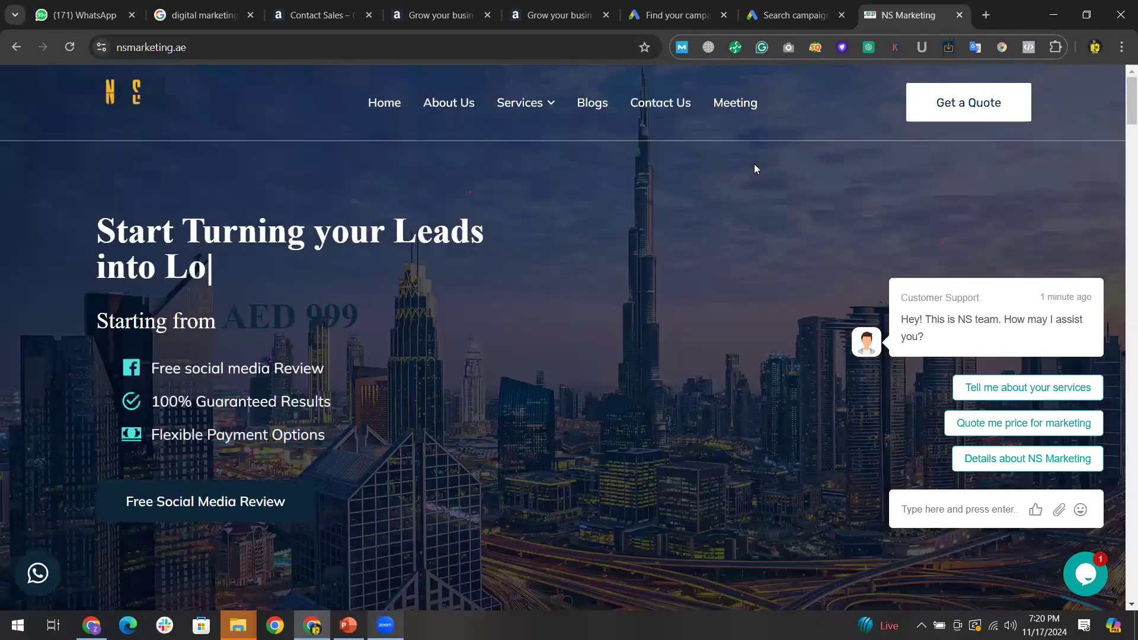
scroll(850, 261, "down", 10)
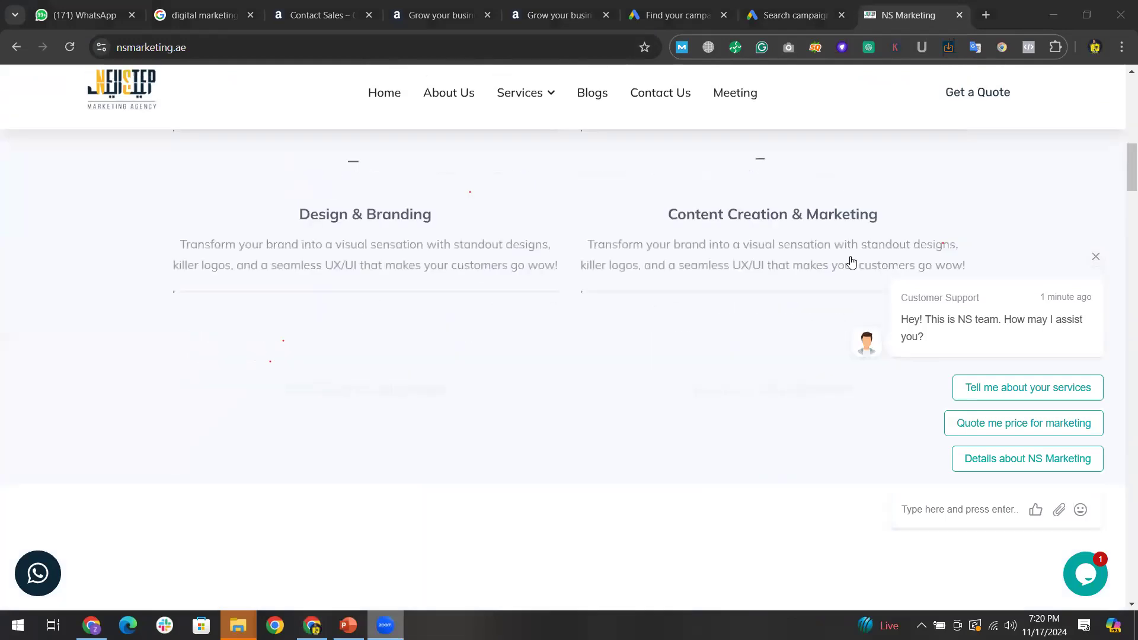
scroll(711, 226, "up", 3)
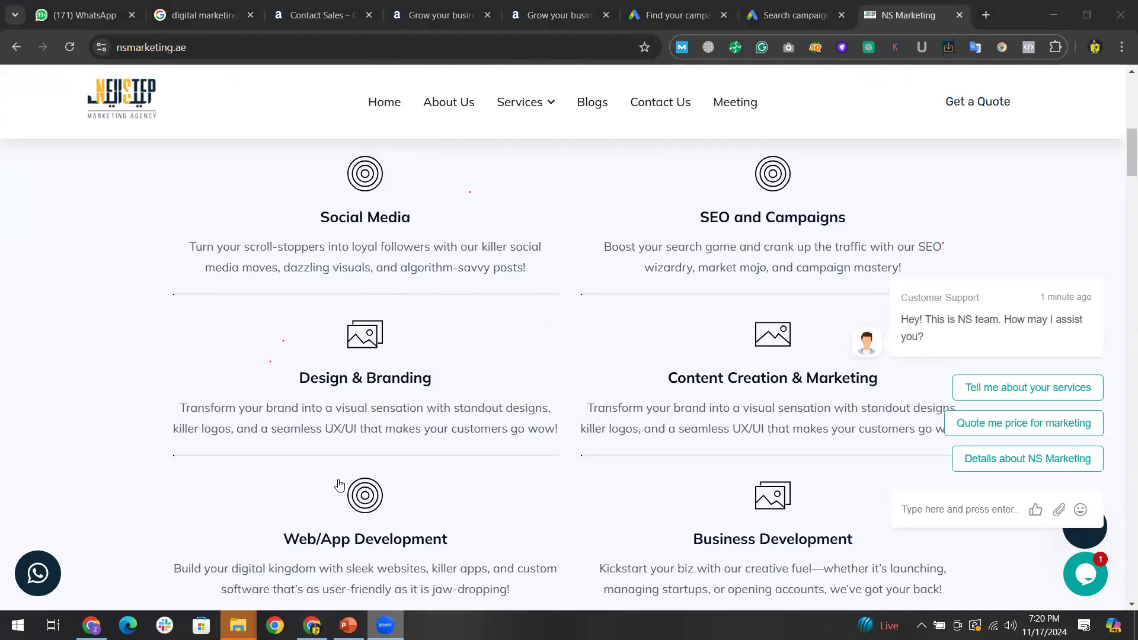
left_click(348, 625)
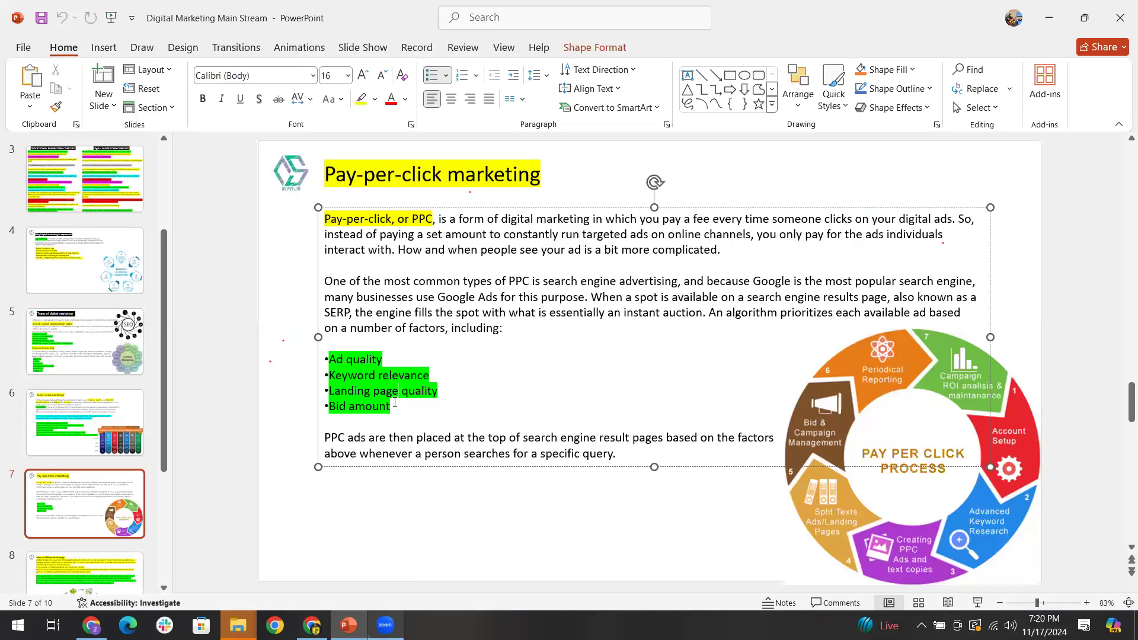
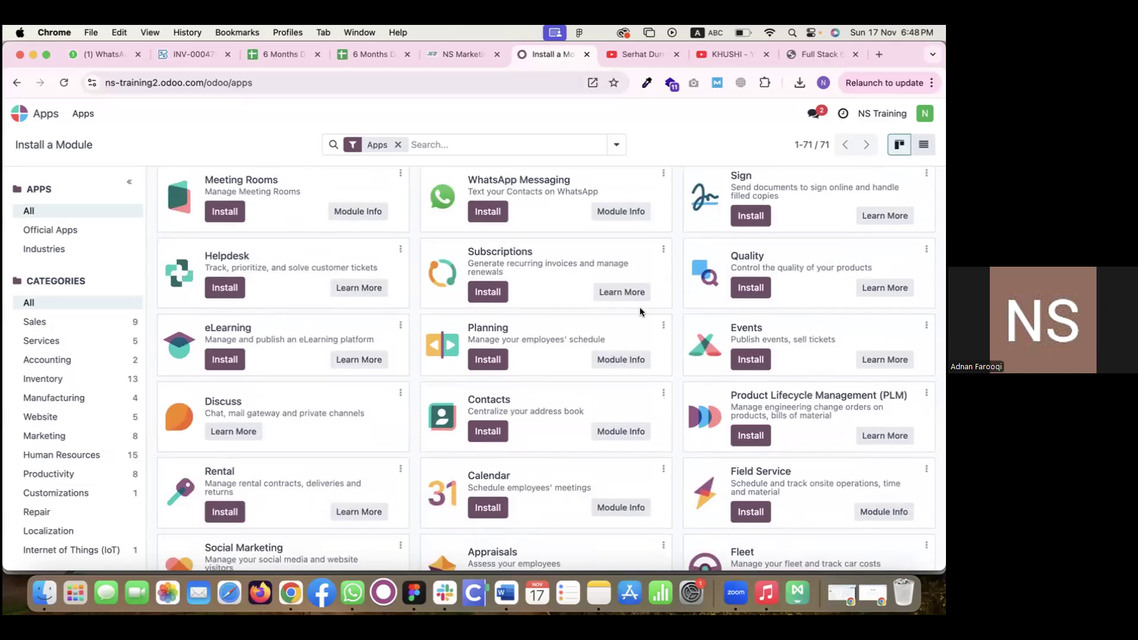
Step: Examine the installable modules in Odoo's Apps catalogue and highlight the eCommerce module's name
scroll(639, 307, "down", 2)
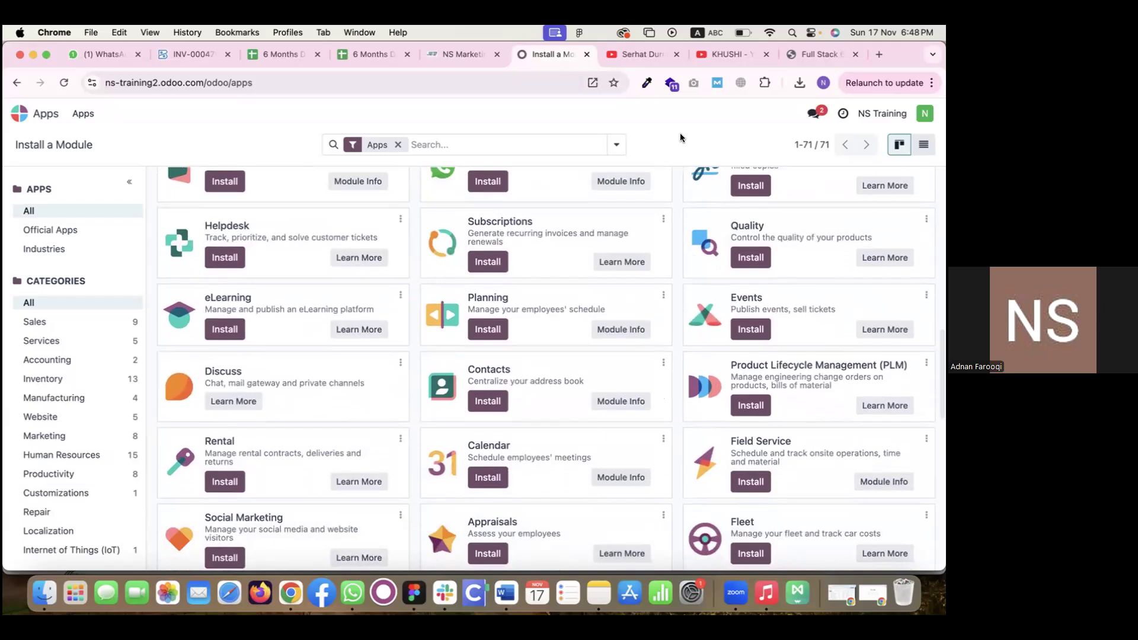
scroll(680, 134, "down", 5)
scroll(660, 386, "down", 10)
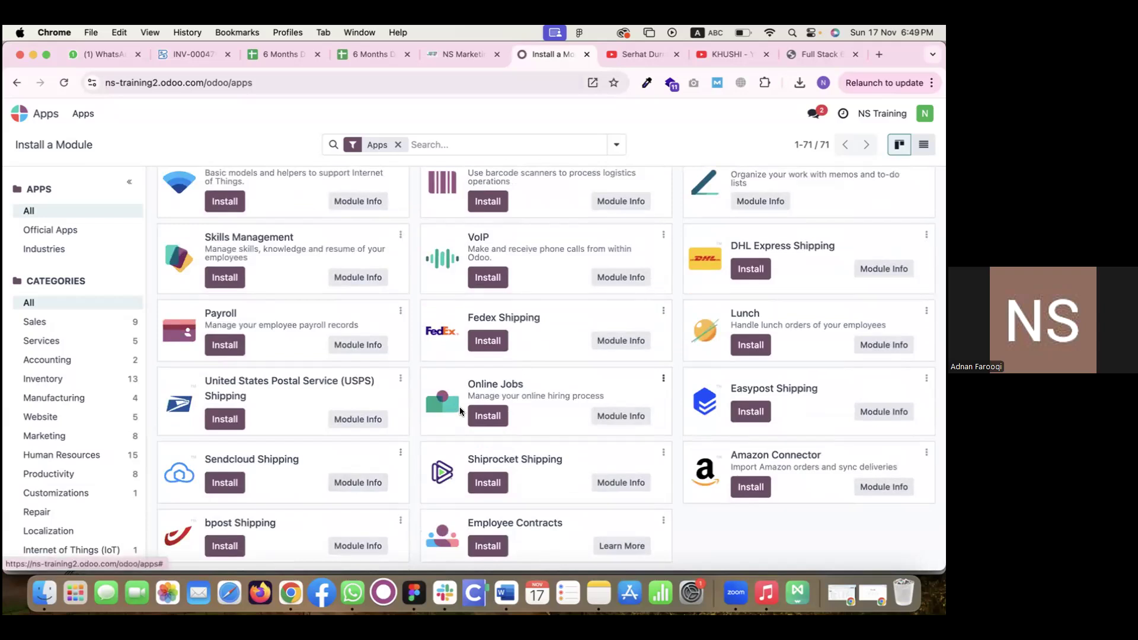
scroll(533, 405, "up", 5)
scroll(533, 405, "up", 3)
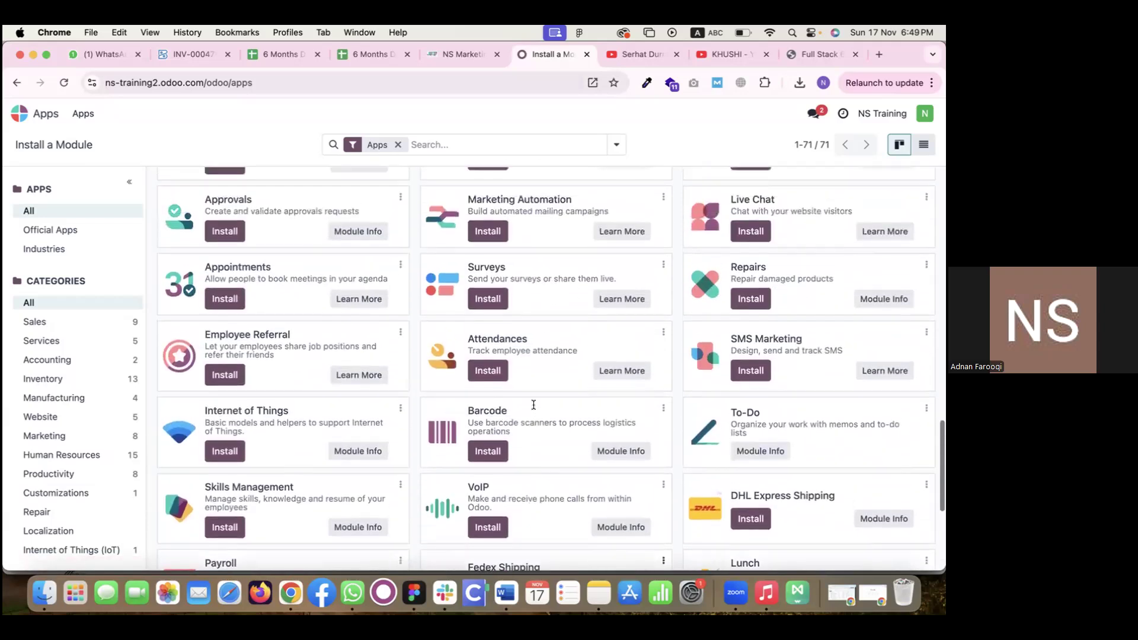
scroll(534, 405, "up", 12)
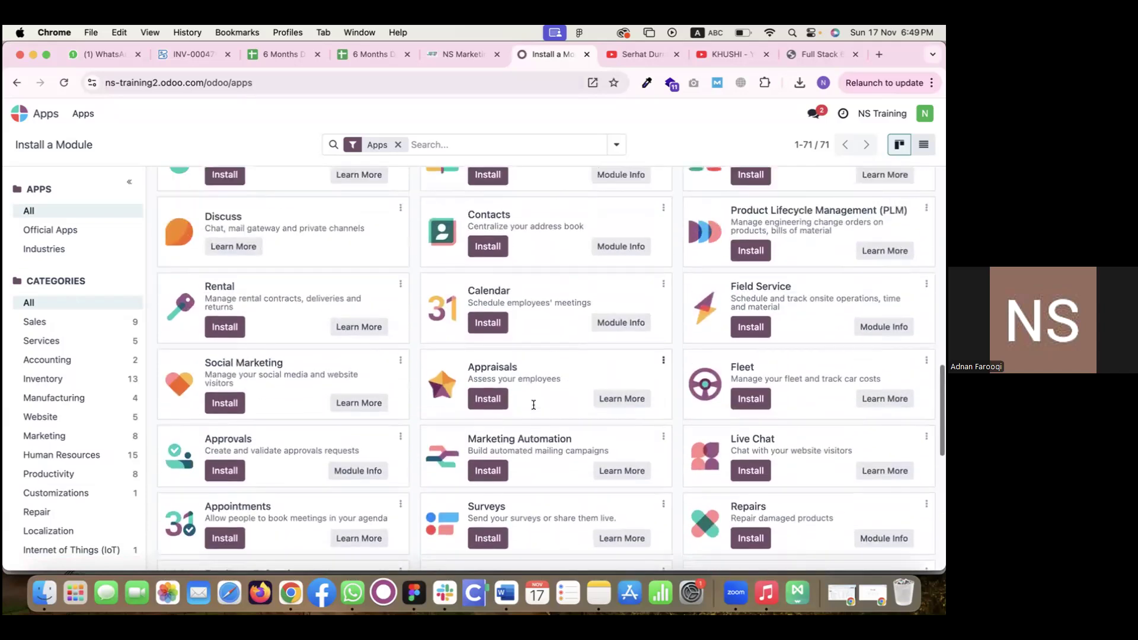
scroll(533, 405, "up", 8)
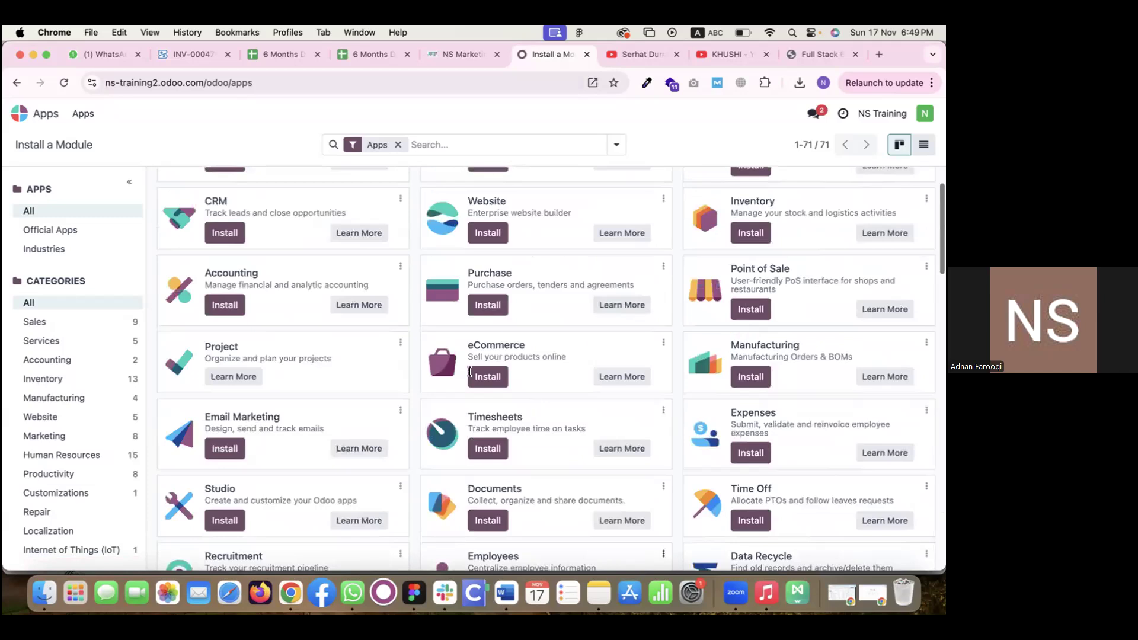
scroll(533, 405, "up", 1)
left_click_drag(468, 367, 555, 373)
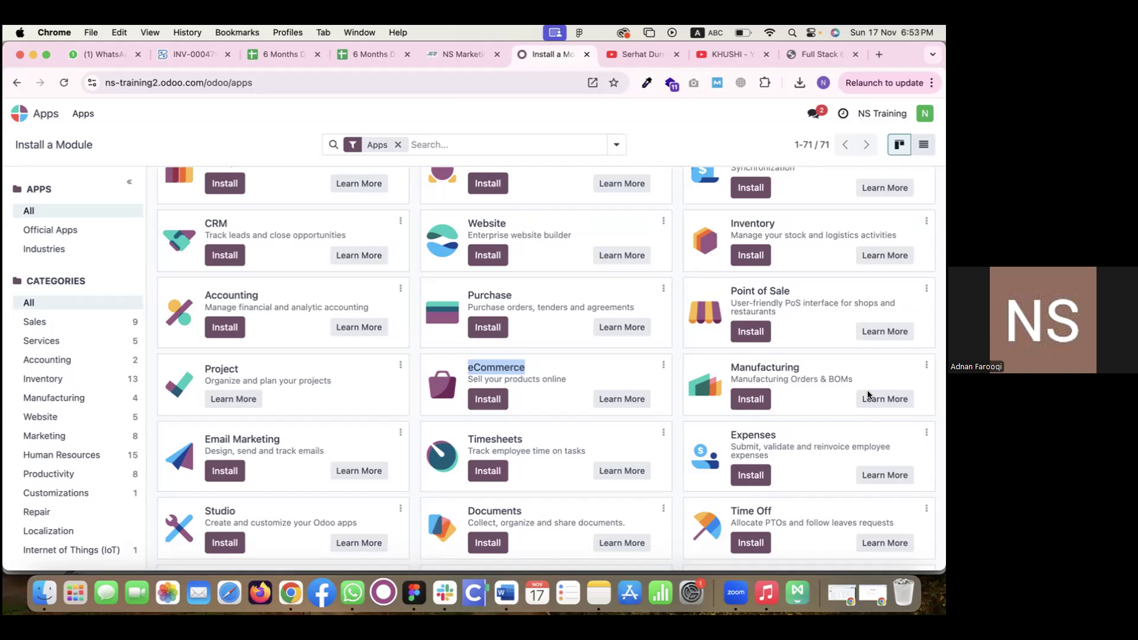
Step: Leave the Apps catalogue for Odoo's Project app and open the Servcorp project's task board
scroll(866, 389, "up", 2)
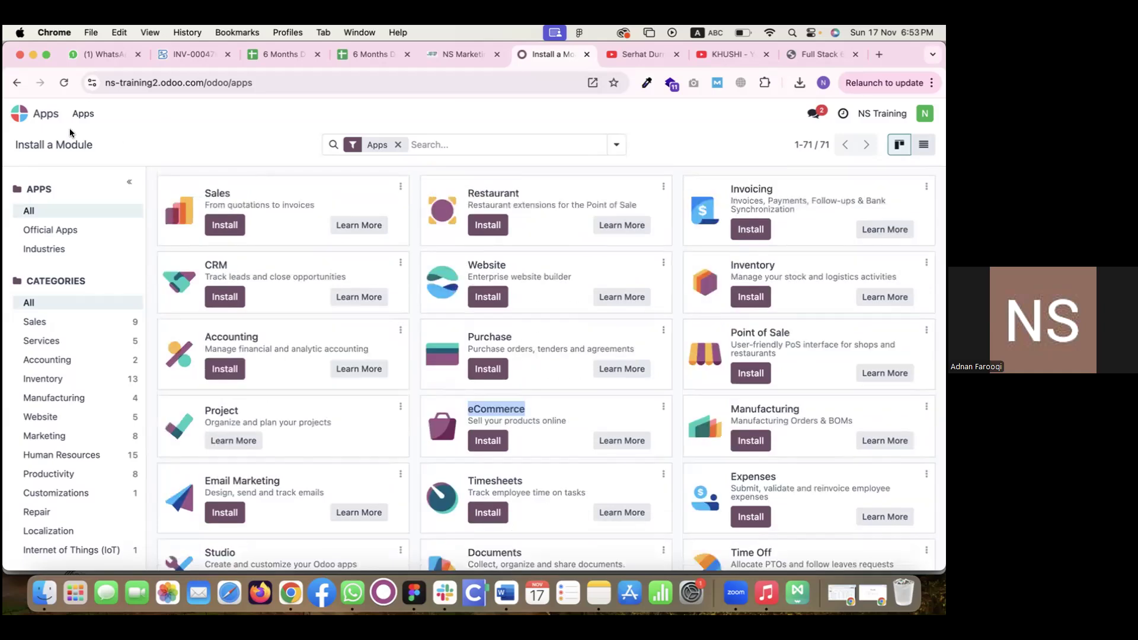
left_click(36, 112)
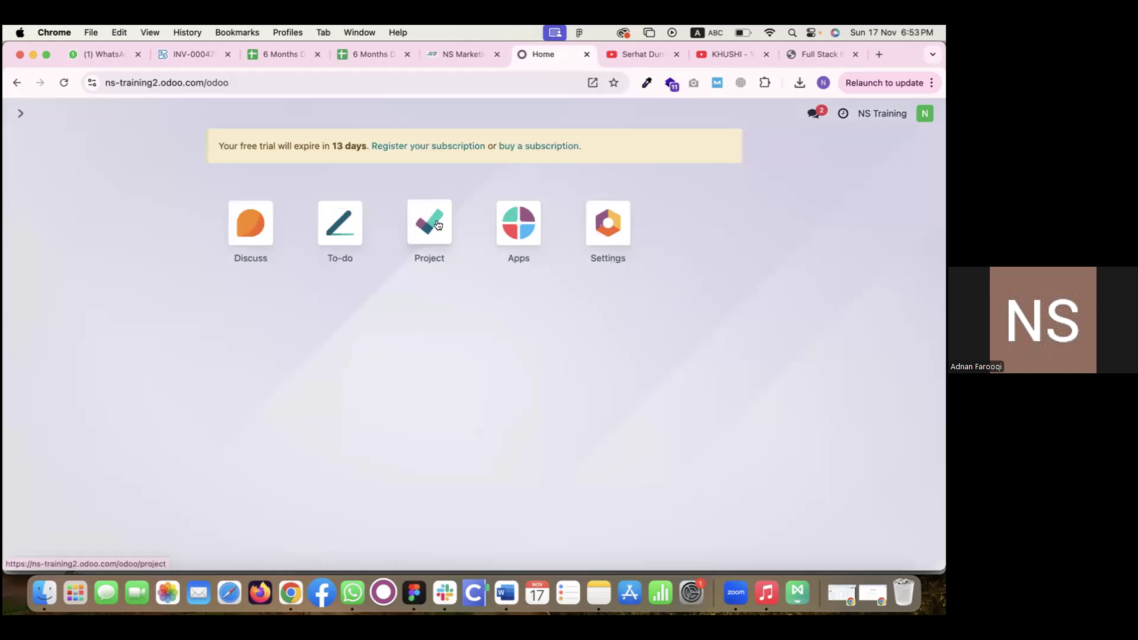
left_click(438, 224)
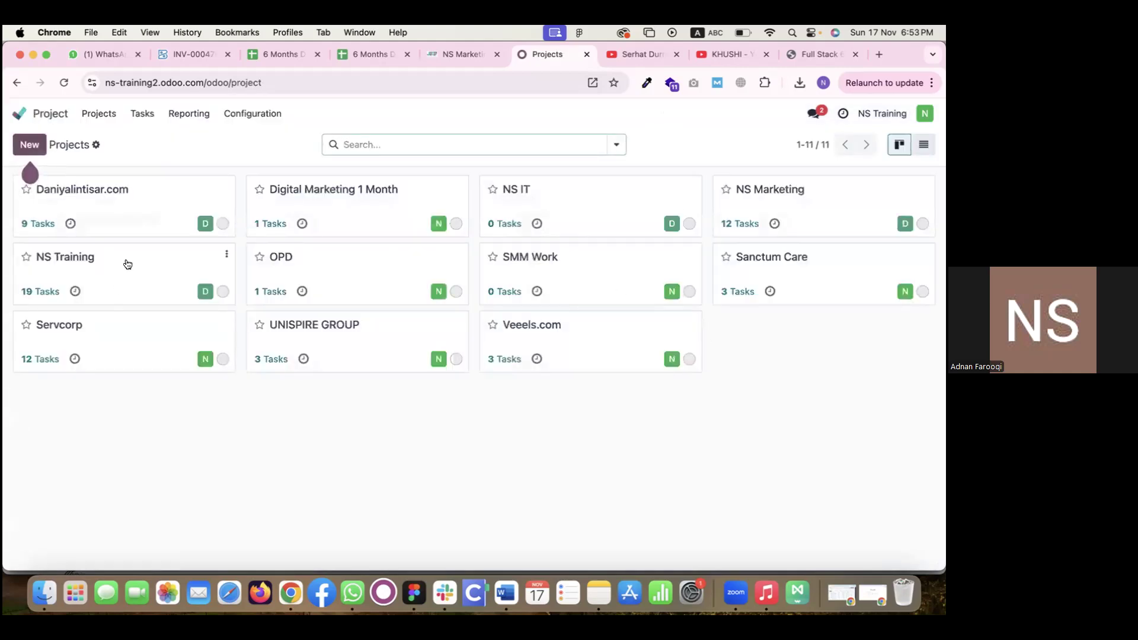
left_click(131, 319)
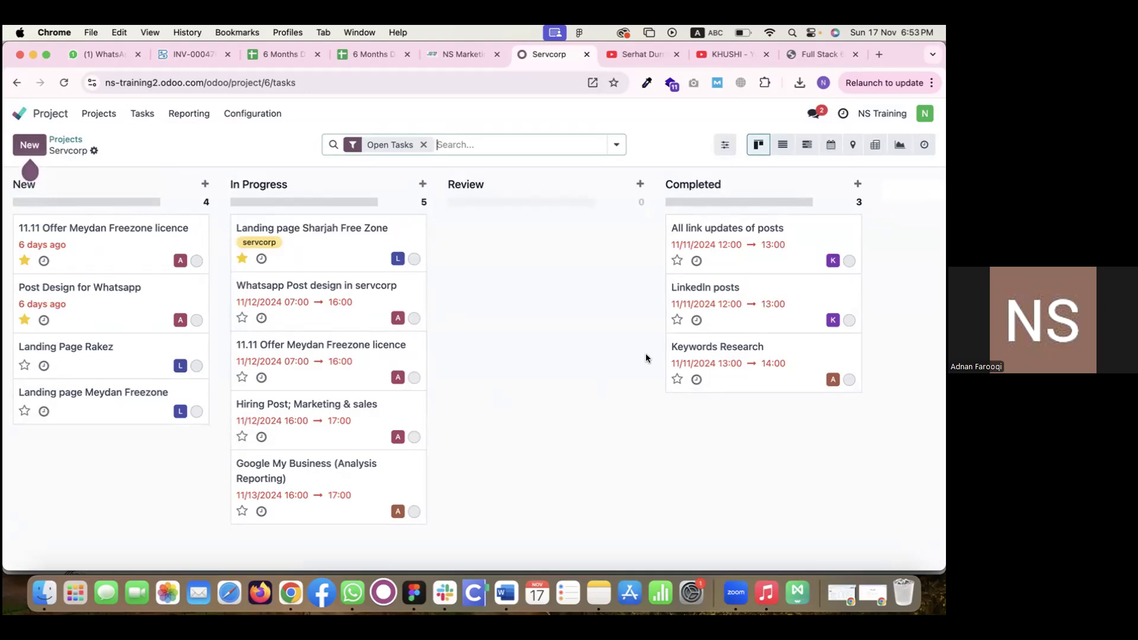
Step: Switch to Slack and examine the interns' design task submissions in the intern-ns-design channel
left_click(443, 585)
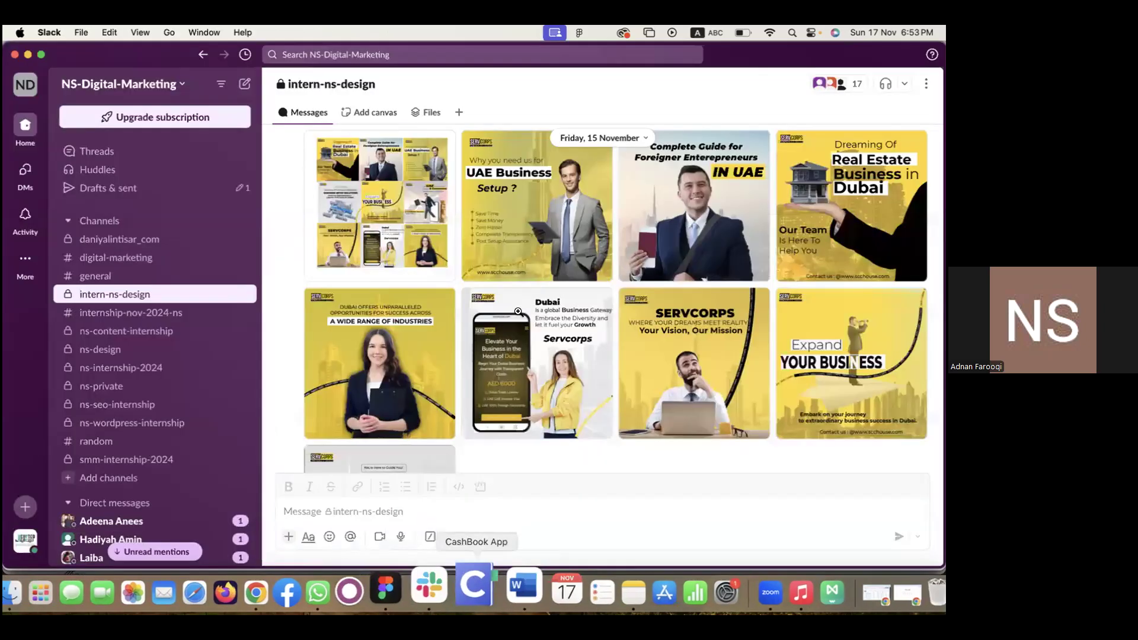
scroll(518, 312, "up", 5)
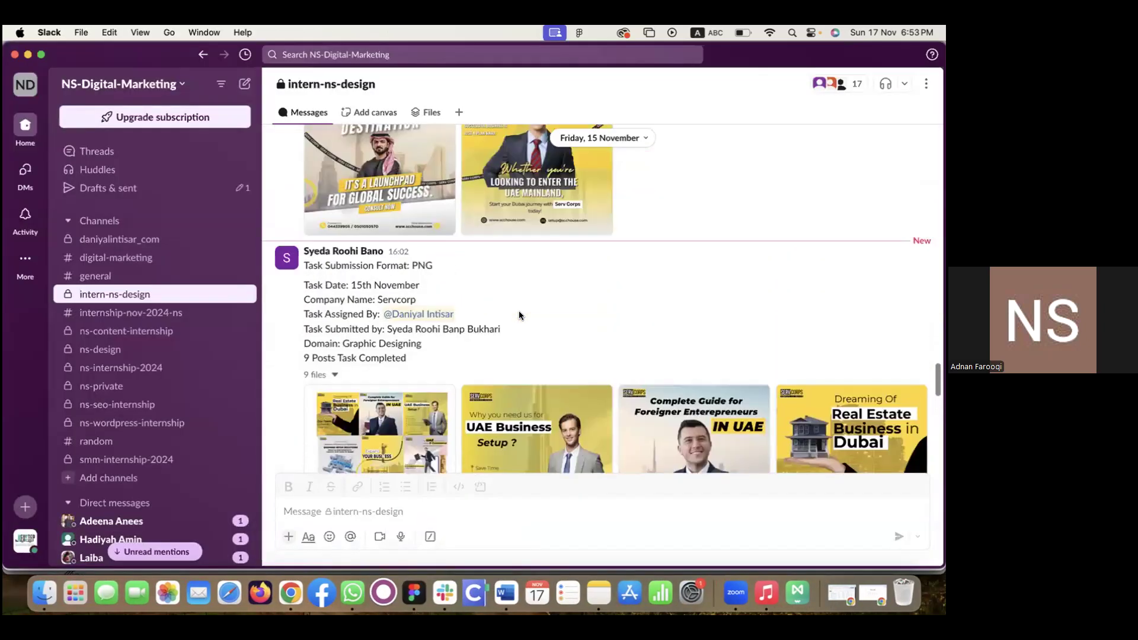
scroll(519, 315, "up", 15)
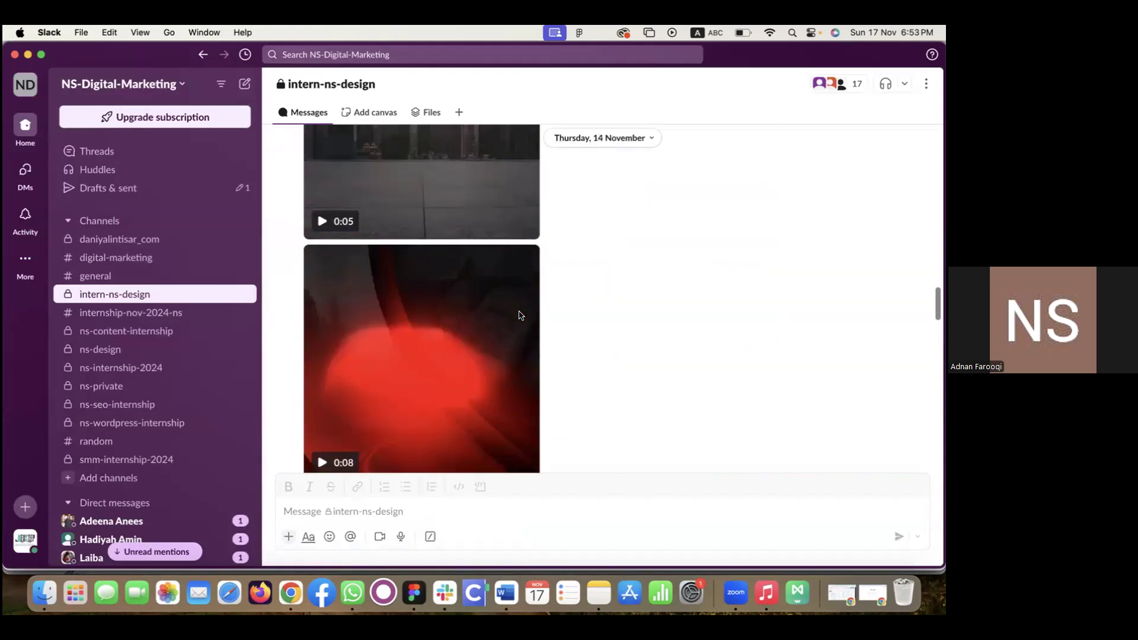
scroll(519, 315, "up", 10)
scroll(519, 314, "down", 10)
scroll(519, 314, "down", 15)
scroll(519, 314, "down", 10)
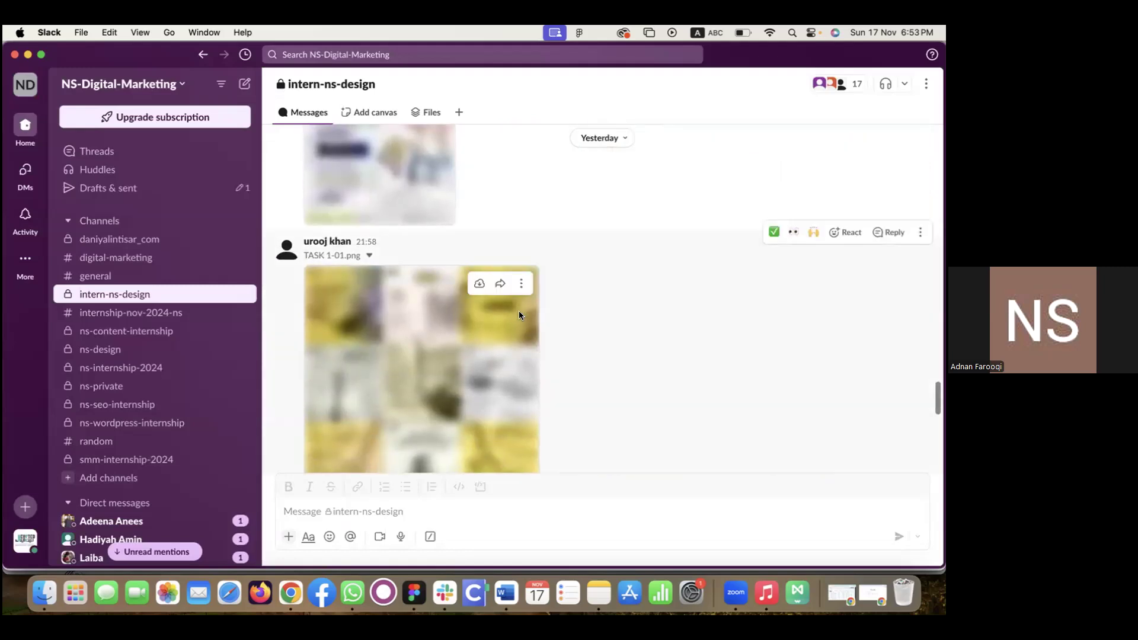
scroll(596, 346, "down", 10)
scroll(596, 346, "down", 8)
scroll(596, 346, "up", 15)
scroll(596, 354, "up", 5)
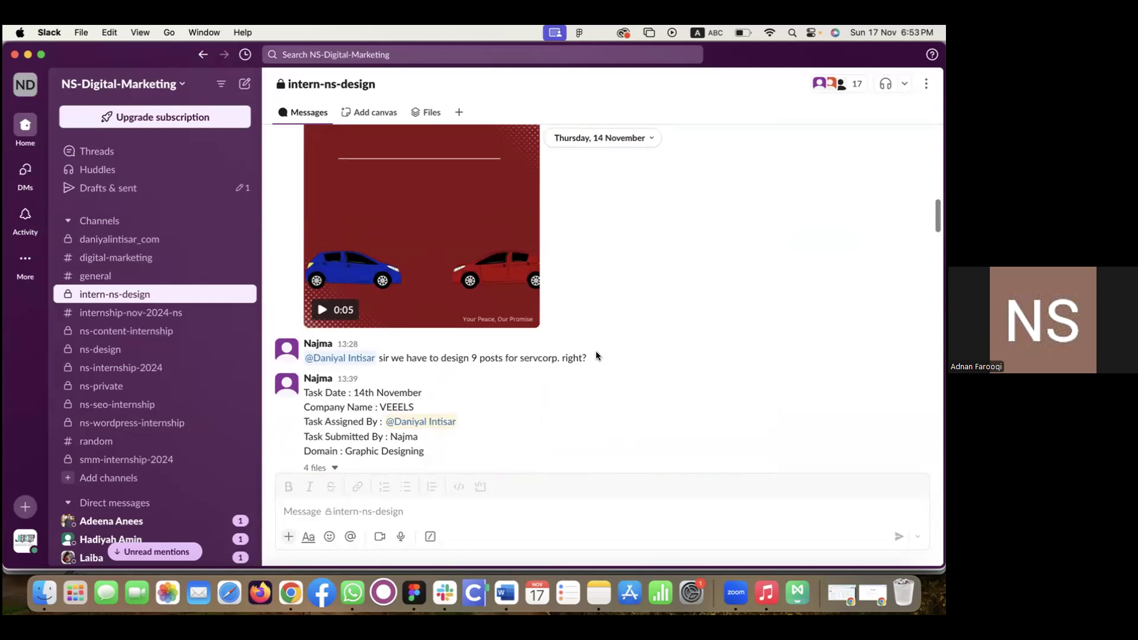